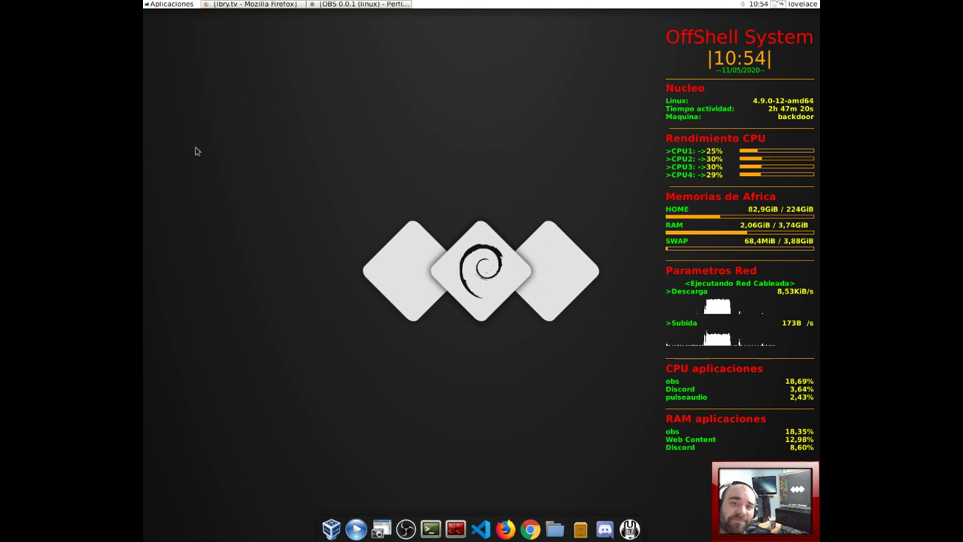
# - Switch to Firefox with lbry.tv, dismiss the floating player and open the video "Qué es 5G y cómo afecta la salud"
pyautogui.click(255, 5)
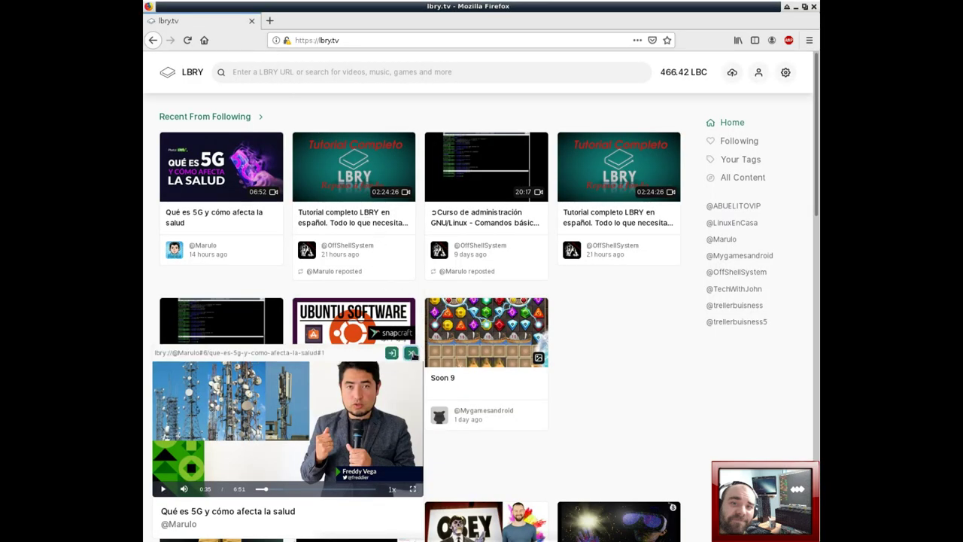
pyautogui.click(414, 353)
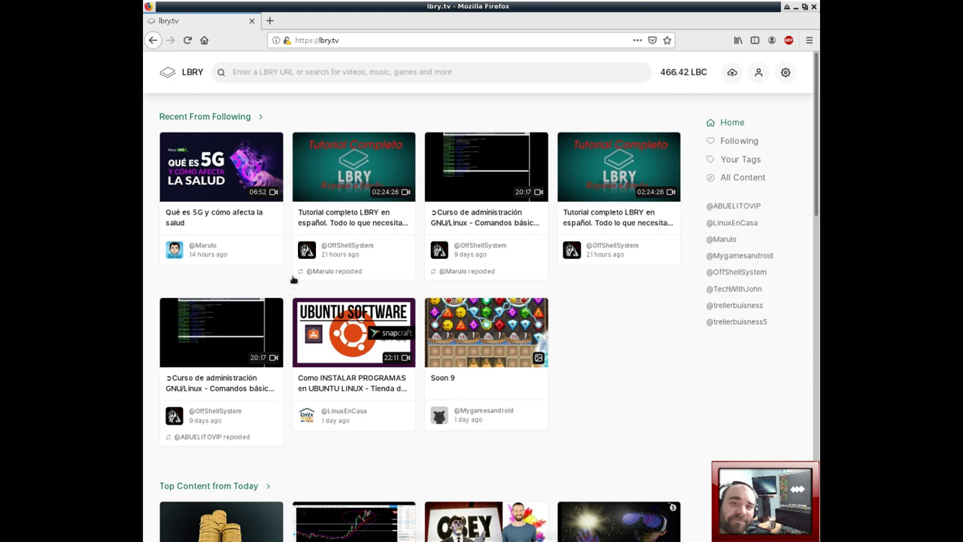
pyautogui.click(246, 229)
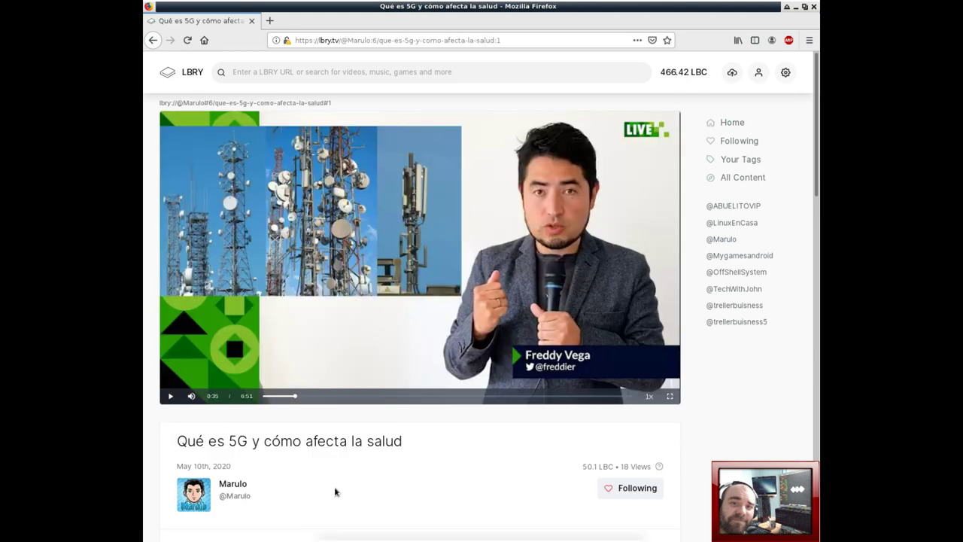
# - Examine the video's File Details, then collapse them and expand its LBC Details to read the staked amounts
pyautogui.scroll(-3, 338, 487)
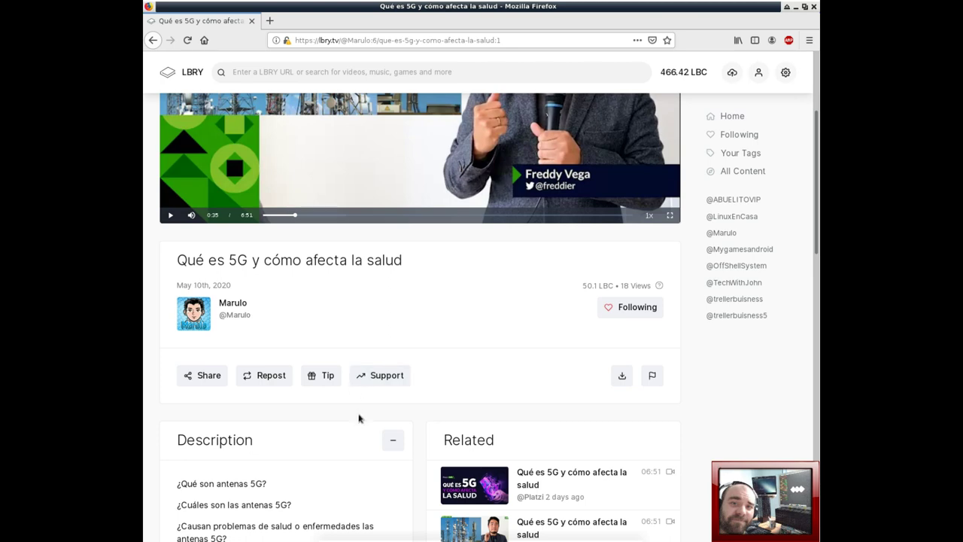
pyautogui.scroll(-10, 359, 416)
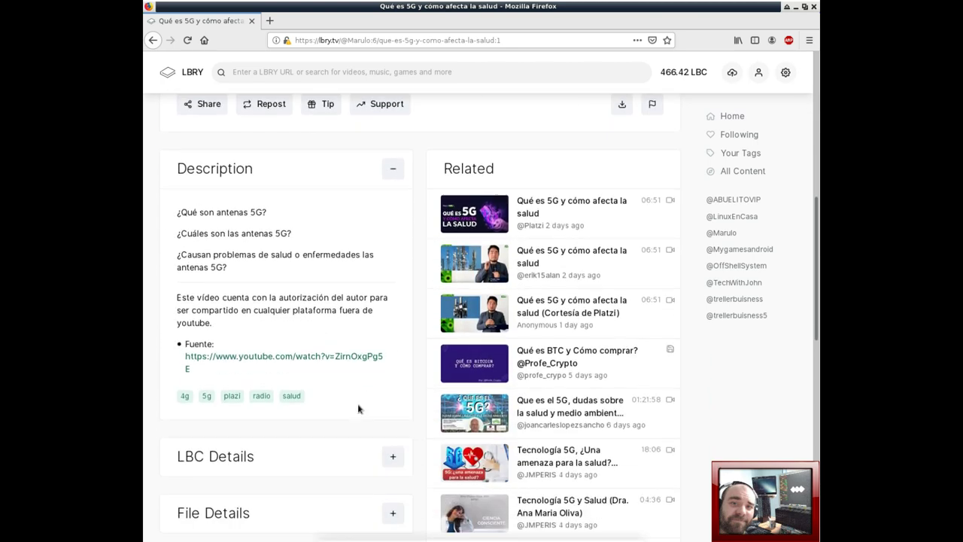
pyautogui.click(392, 363)
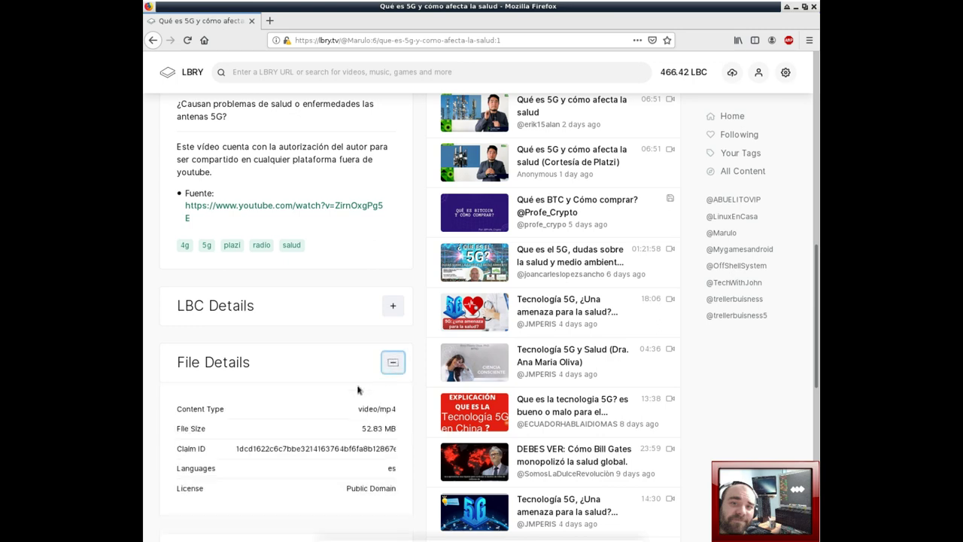
pyautogui.scroll(-2, 323, 414)
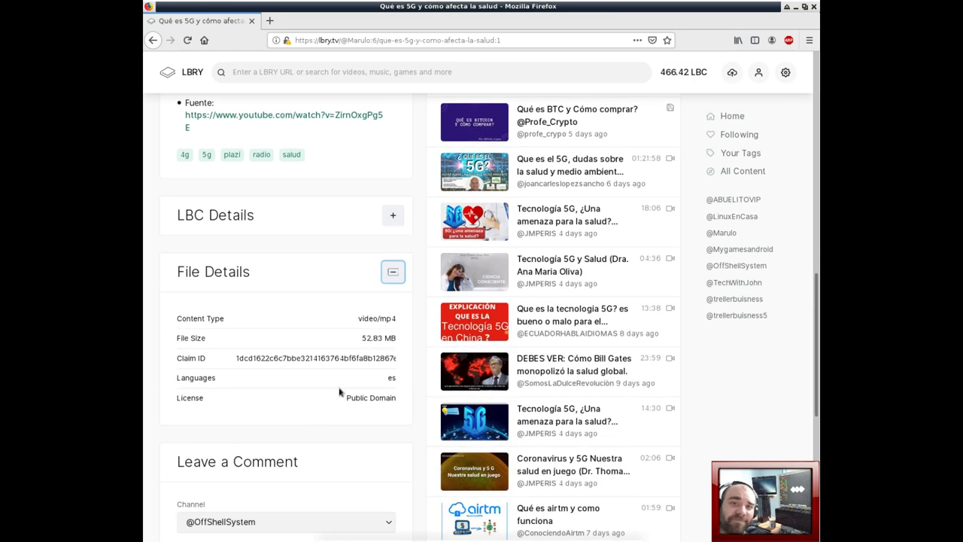
pyautogui.click(391, 274)
pyautogui.click(393, 216)
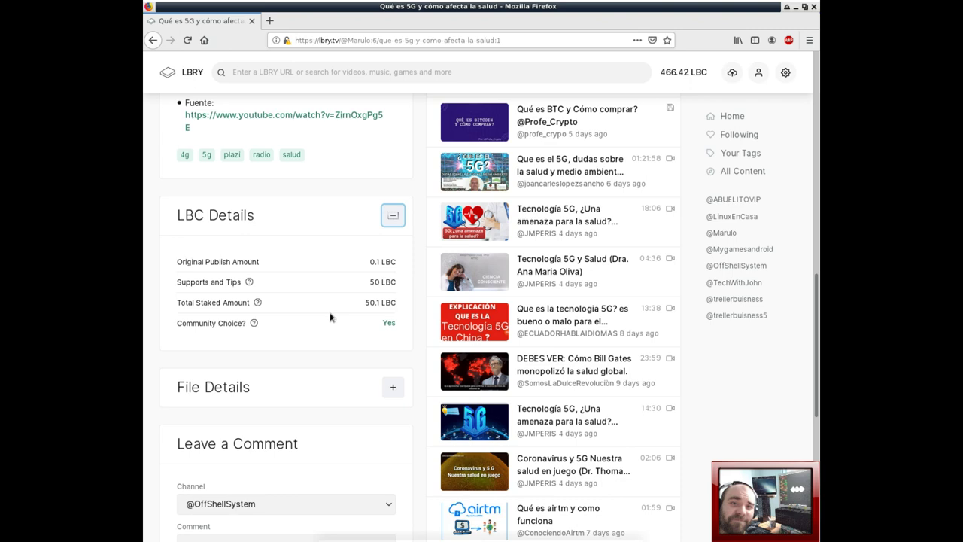
# - Send a tip of 0.5 LBC to the channel that published the 5G video
pyautogui.scroll(10, 331, 316)
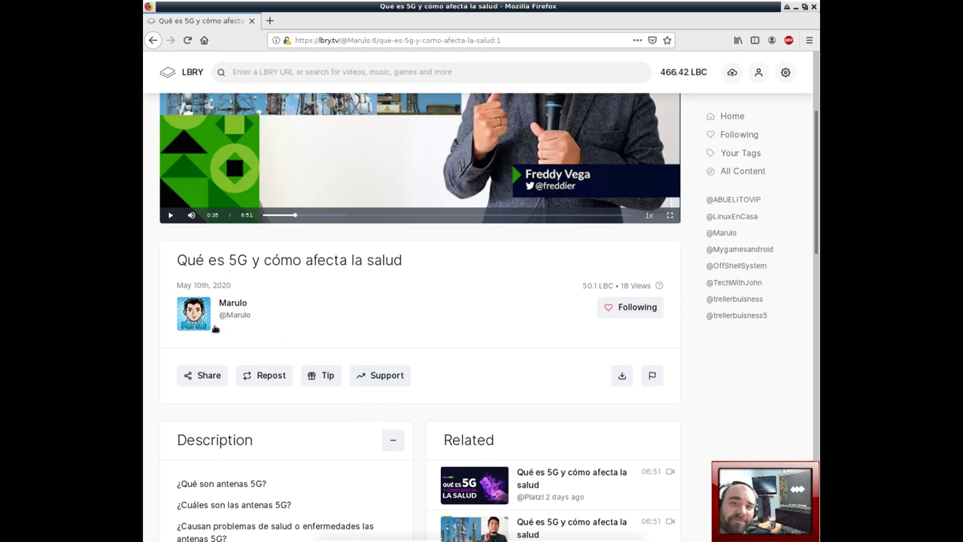
pyautogui.click(325, 381)
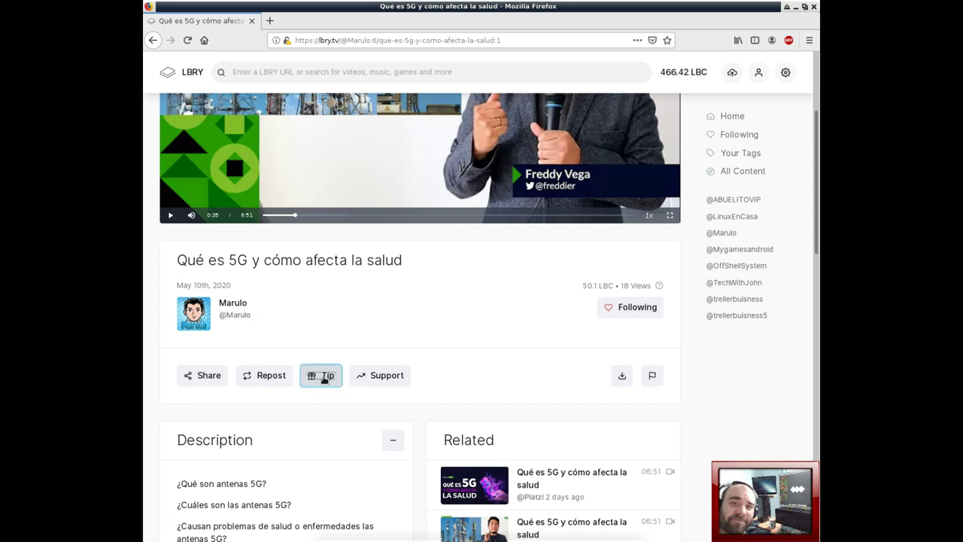
pyautogui.write('1')
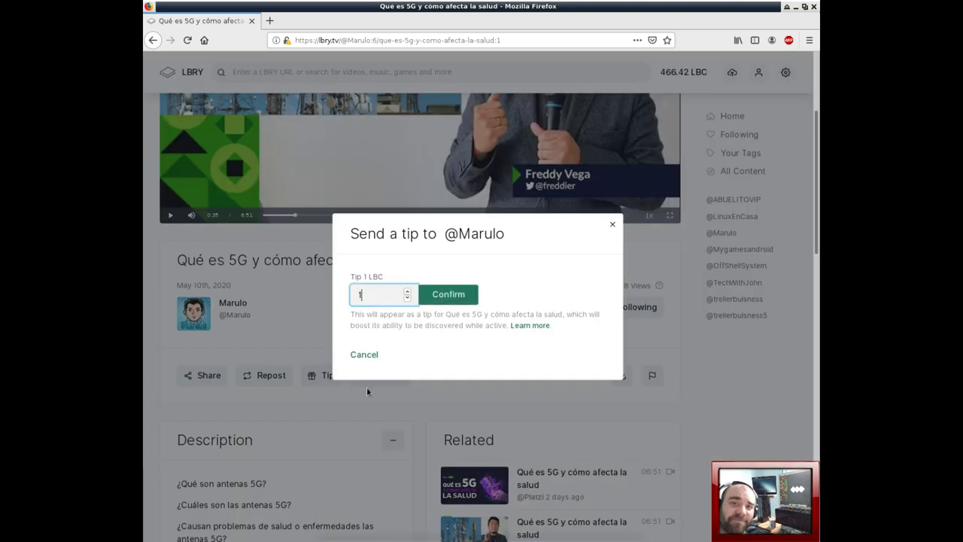
pyautogui.press('BackSpace')
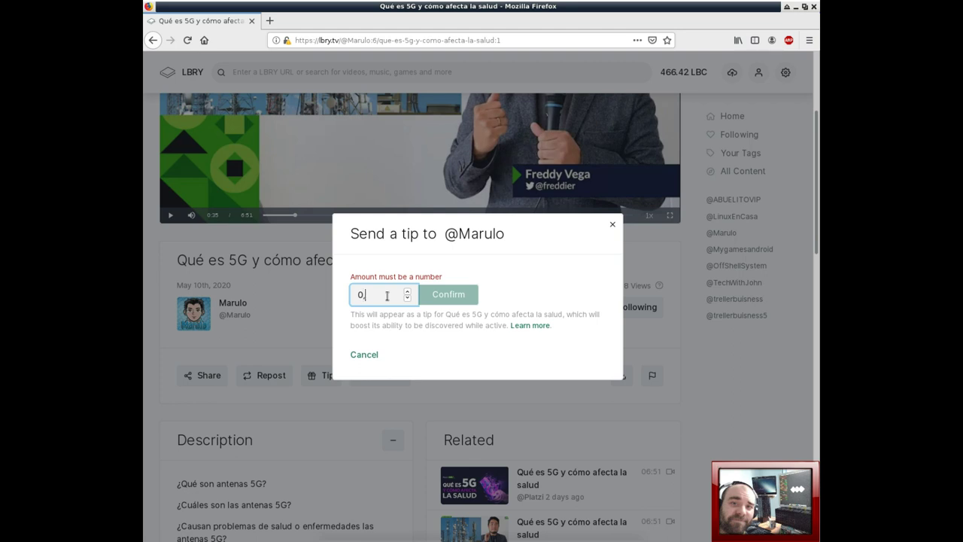
pyautogui.write('0,5')
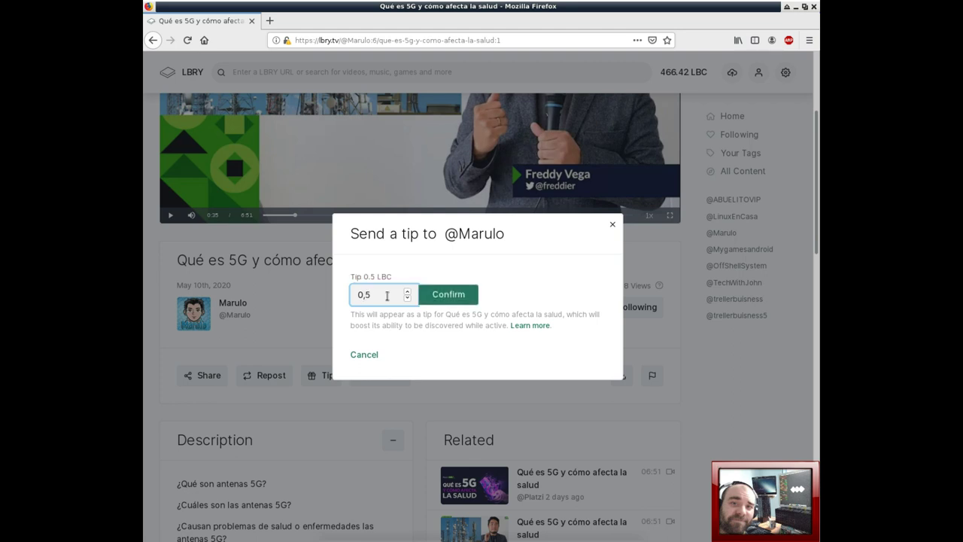
pyautogui.click(448, 295)
pyautogui.click(387, 374)
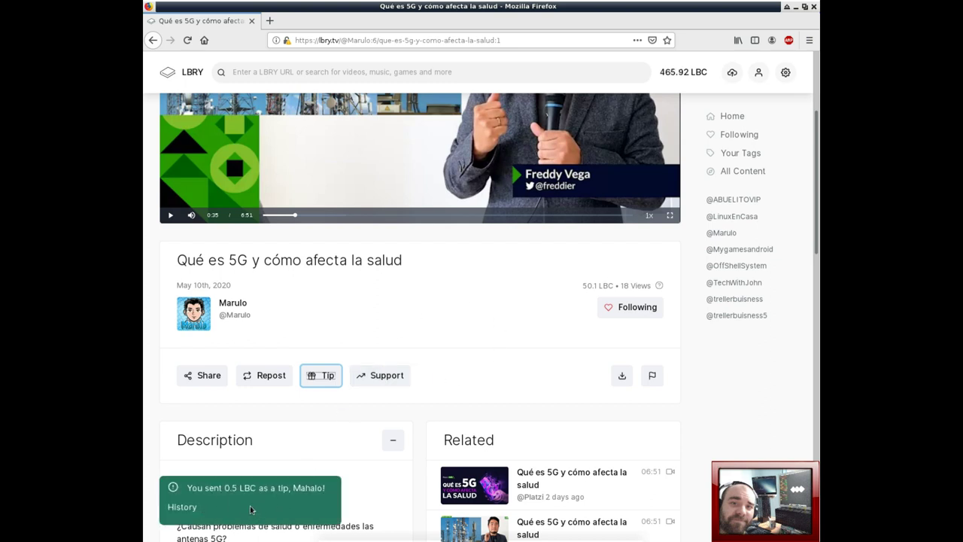
# - Open the wallet, dismiss the floating player and refresh the transaction list to check the tip's entry
pyautogui.click(681, 73)
pyautogui.click(415, 347)
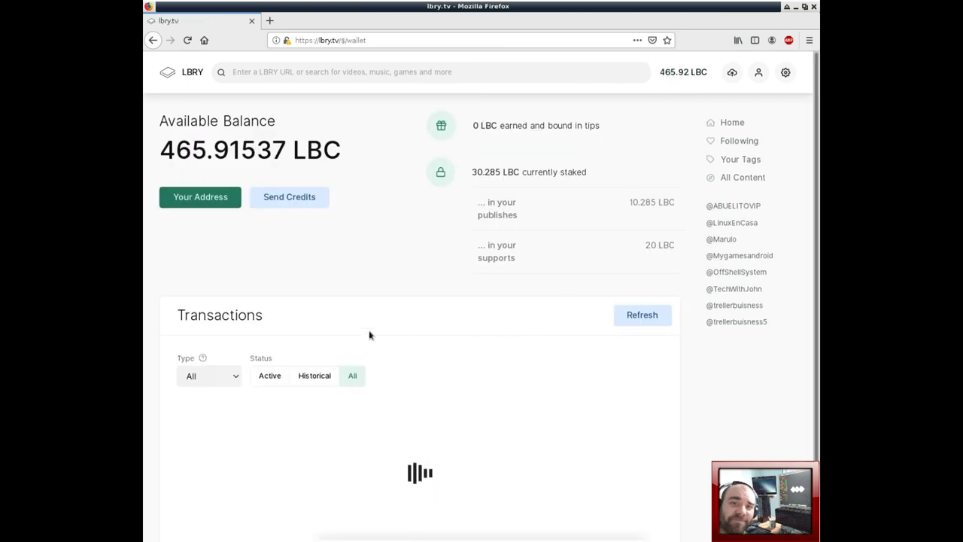
pyautogui.scroll(-1, 378, 342)
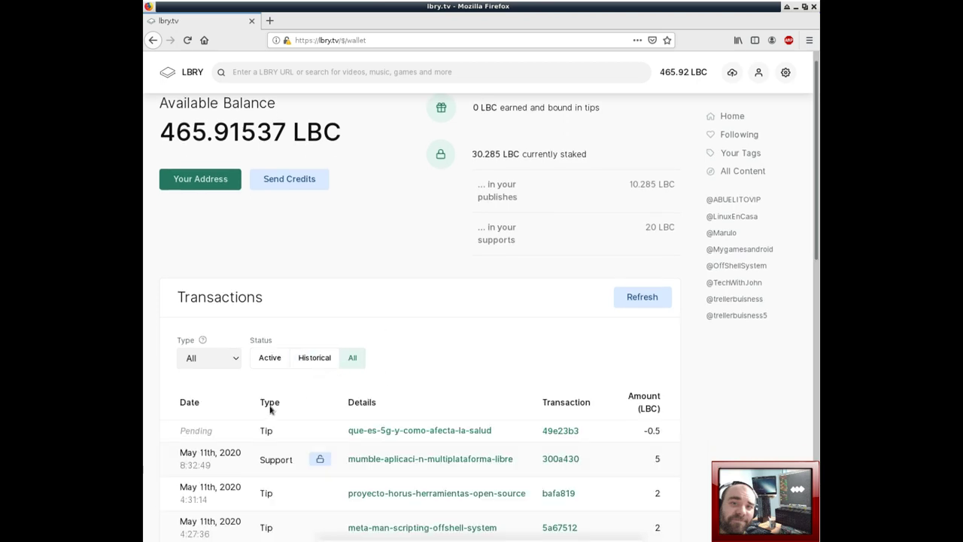
pyautogui.scroll(-3, 271, 410)
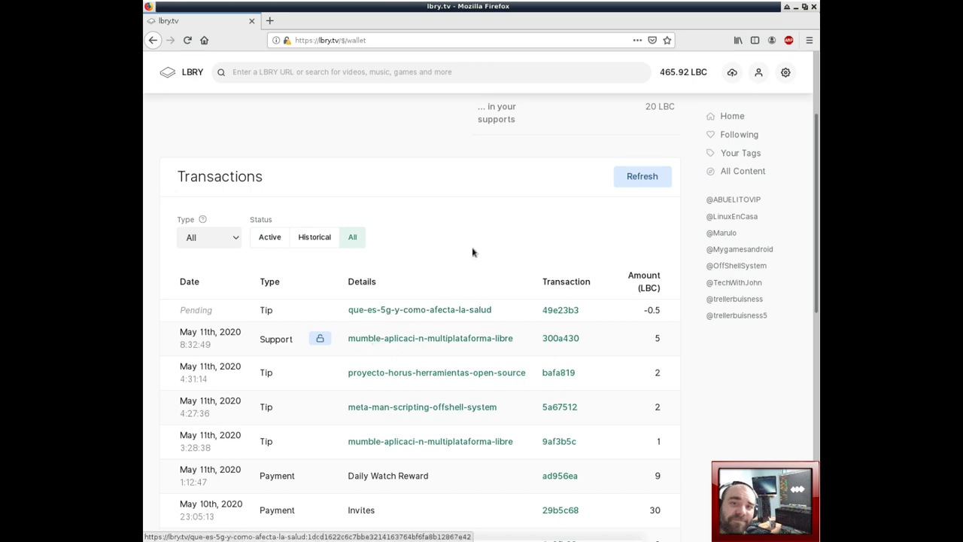
pyautogui.click(644, 175)
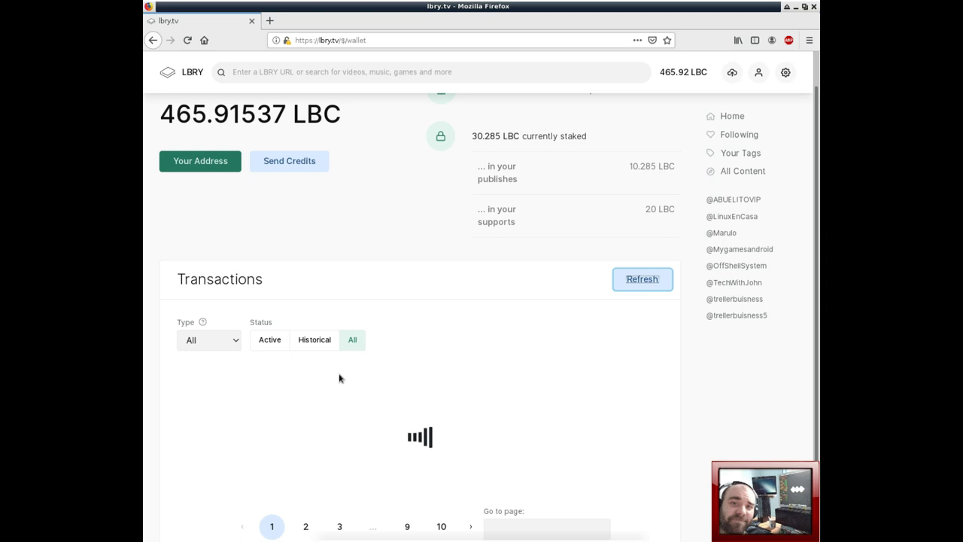
pyautogui.scroll(-3, 247, 444)
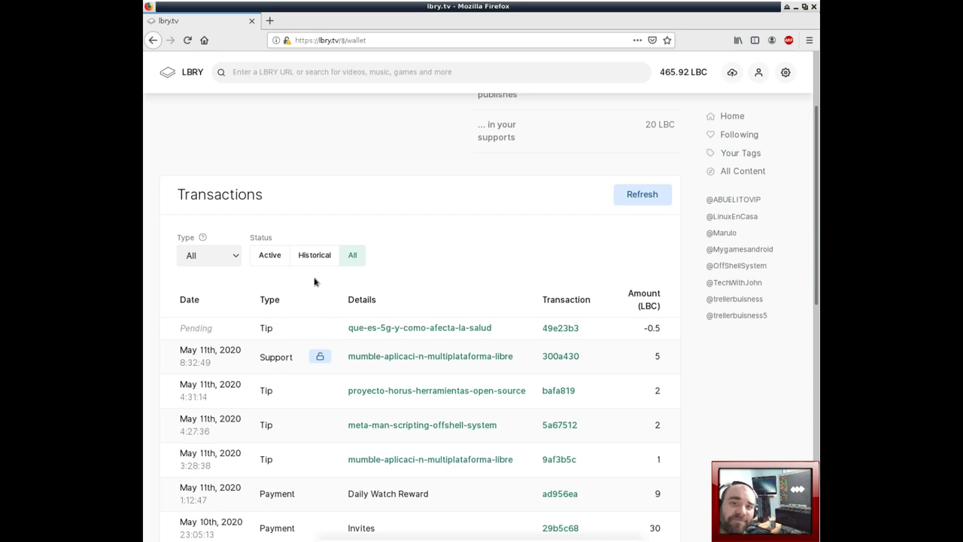
# - Return to the LBRY home page, reopen the video "Qué es 5G y cómo afecta la salud" and pause its playback
pyautogui.click(194, 73)
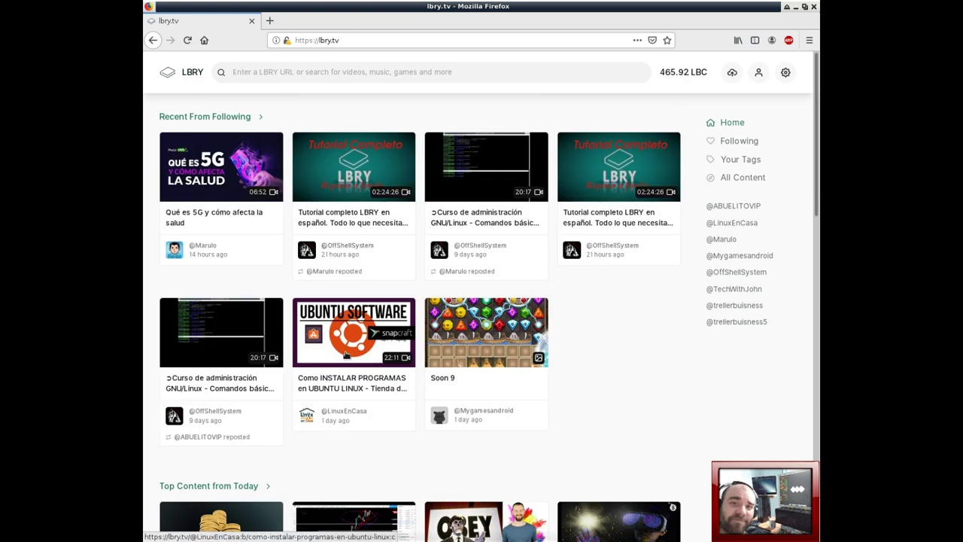
pyautogui.scroll(-4, 348, 351)
pyautogui.scroll(4, 348, 346)
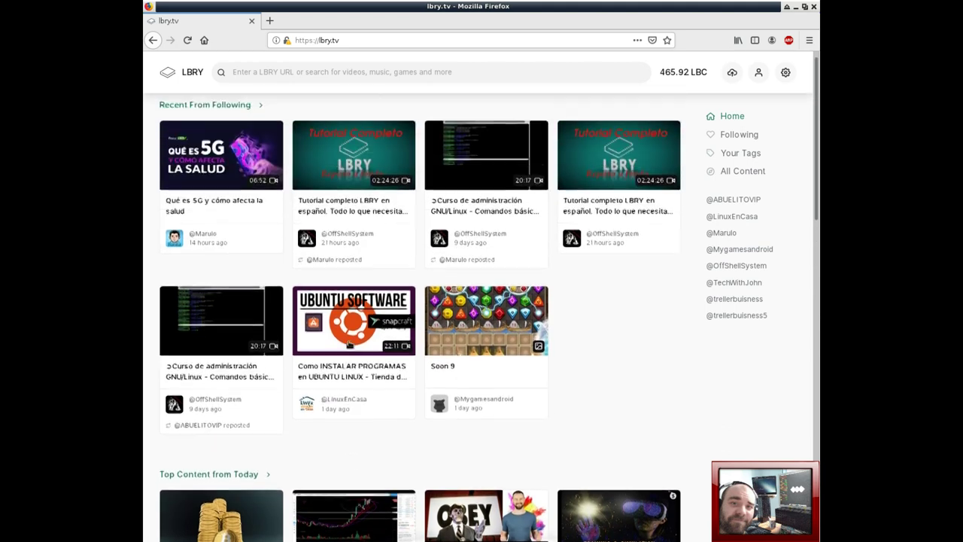
pyautogui.click(215, 209)
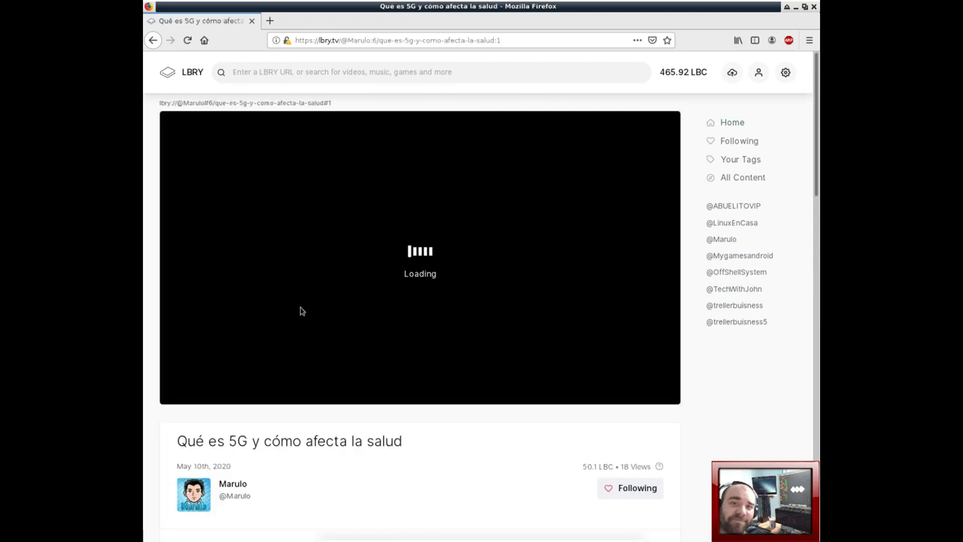
pyautogui.scroll(-3, 351, 411)
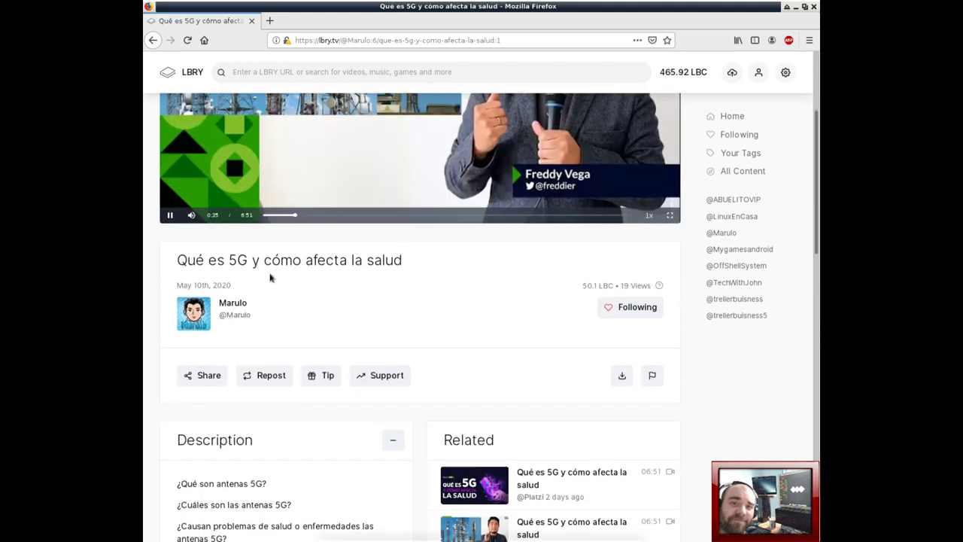
pyautogui.press('space')
pyautogui.scroll(-2, 366, 318)
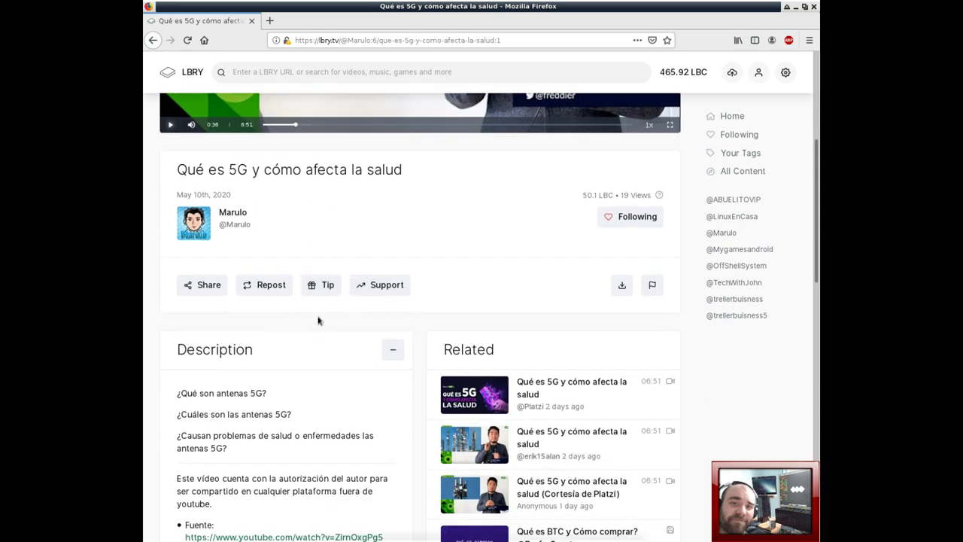
# - Deposit 1 LBC as a support on the 5G video
pyautogui.click(388, 285)
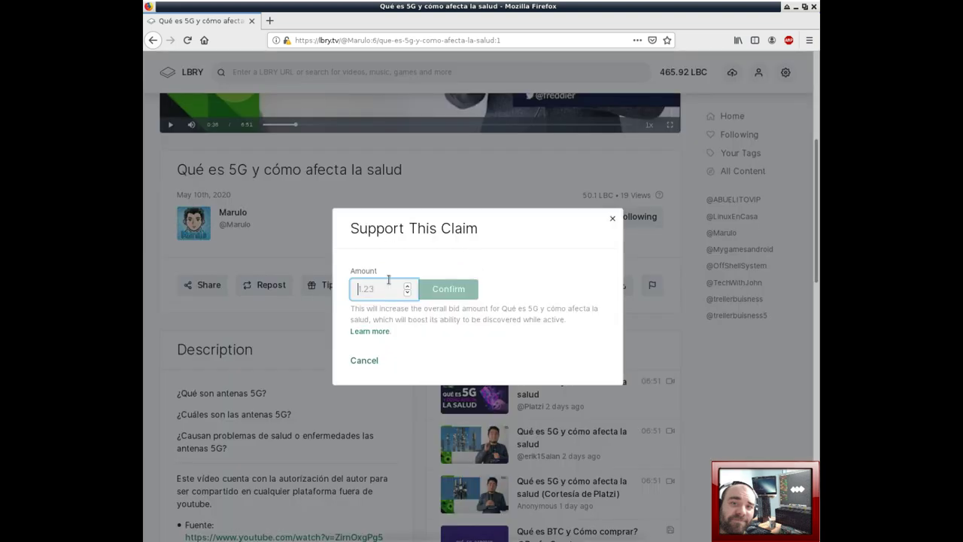
pyautogui.write('1')
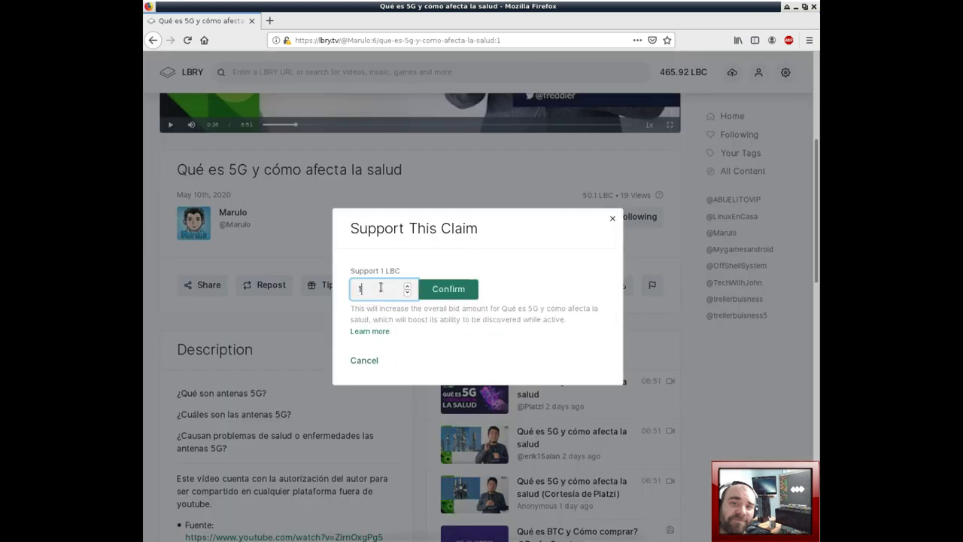
pyautogui.click(450, 295)
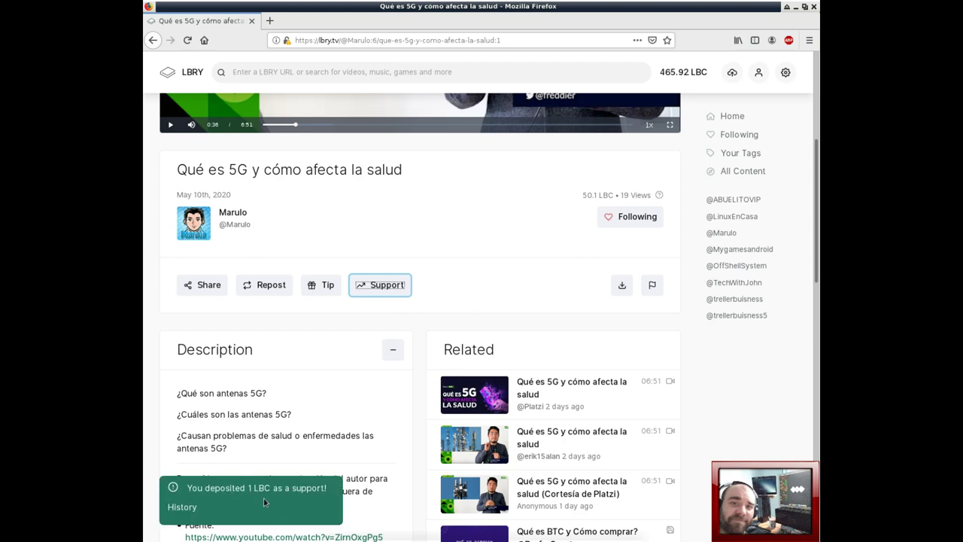
pyautogui.scroll(-3, 370, 451)
pyautogui.scroll(3, 370, 452)
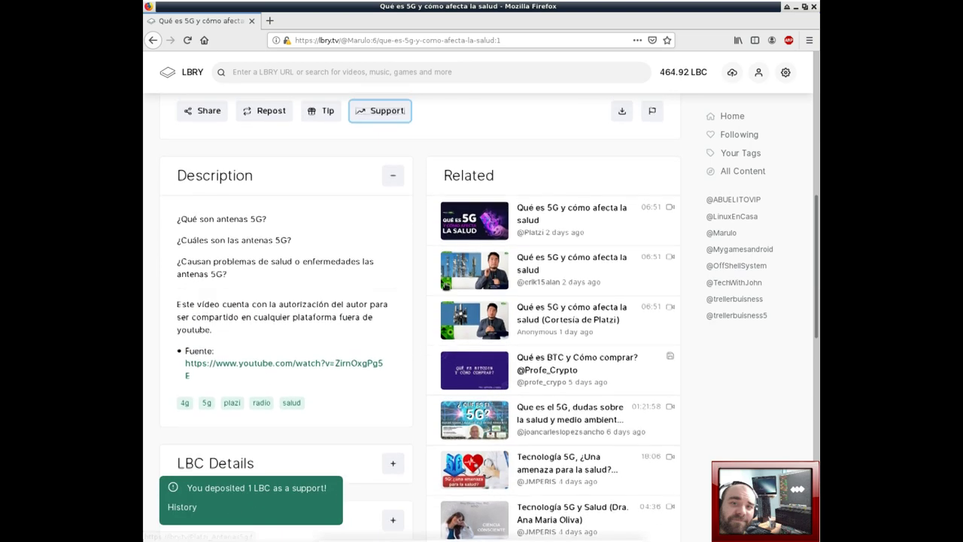
# - In the wallet's transactions, revoke the pending 1 LBC support on que-es-5g-y-como-afecta-la-salud
pyautogui.click(679, 72)
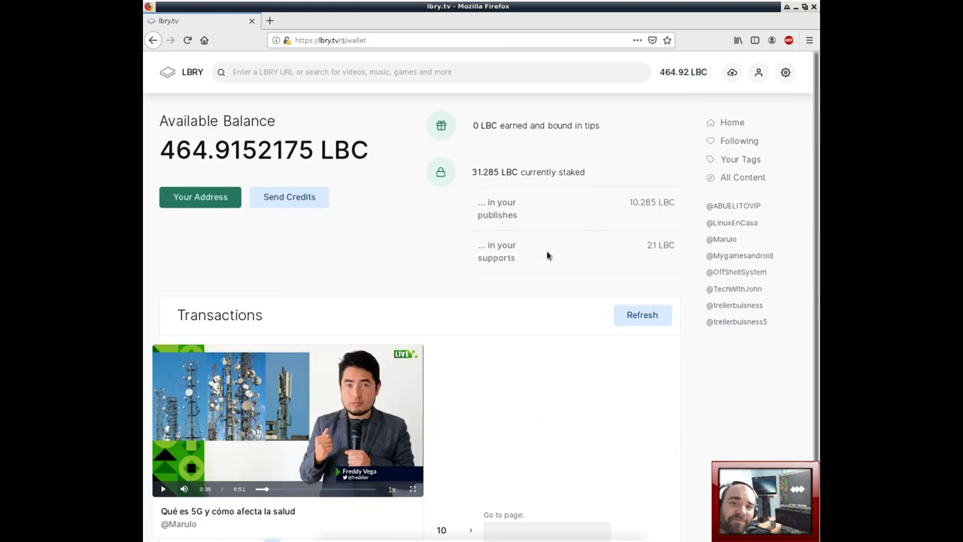
pyautogui.scroll(-1, 360, 341)
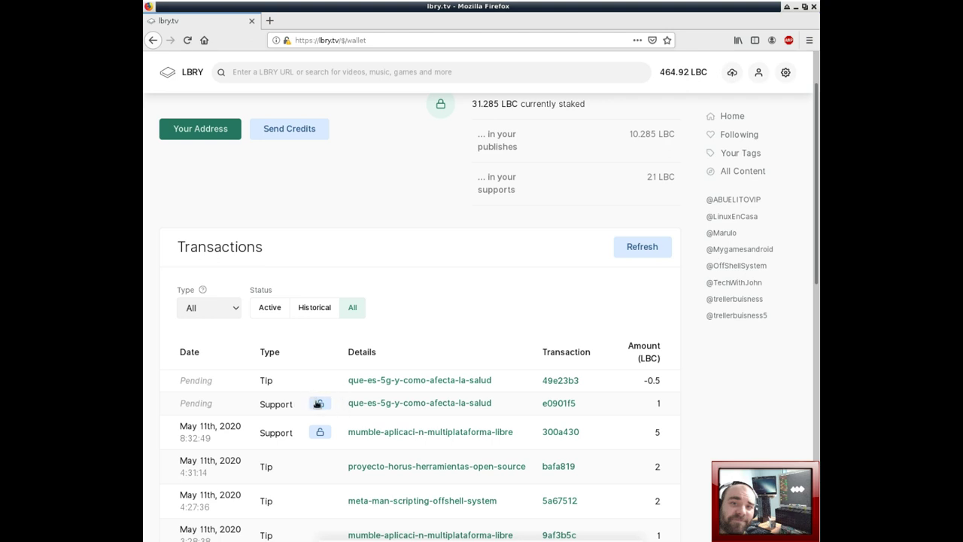
pyautogui.click(320, 404)
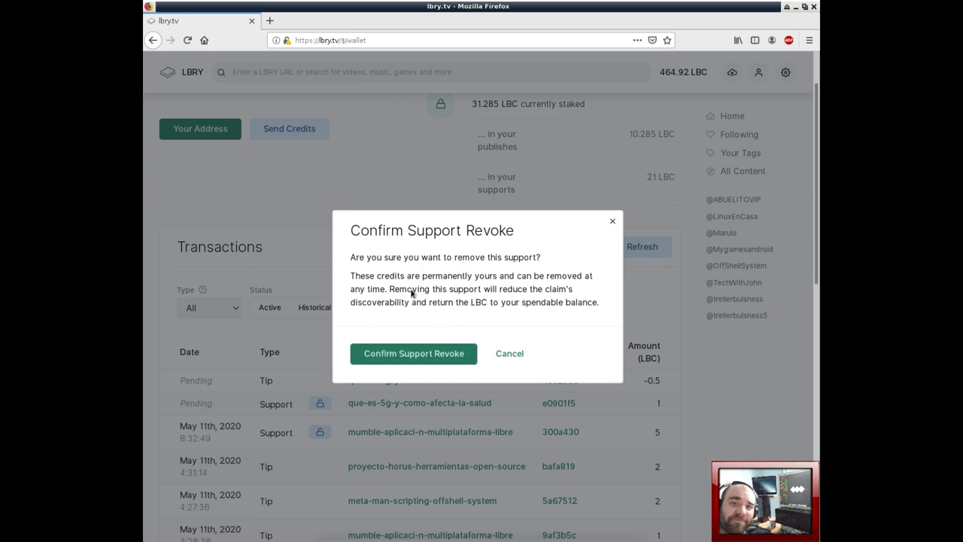
pyautogui.click(416, 361)
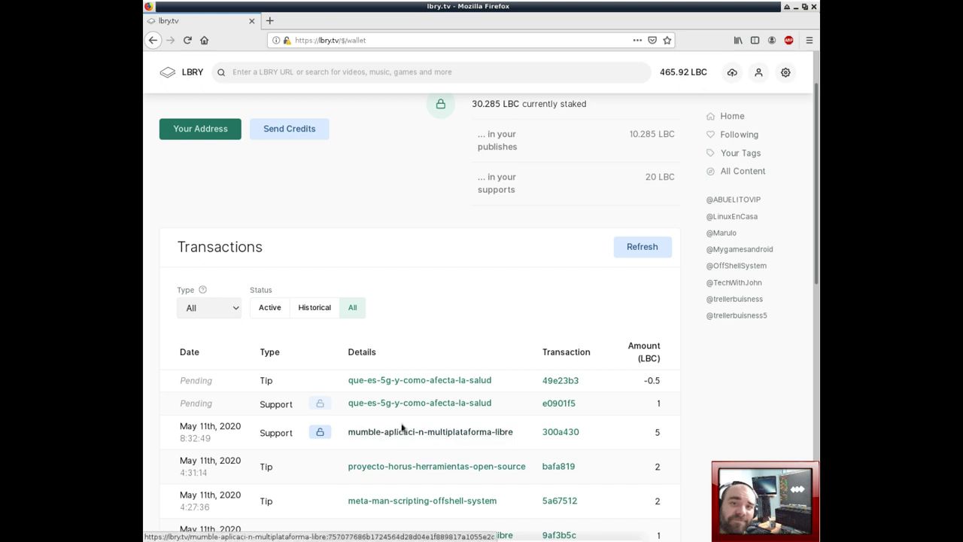
# - Review the wallet's available balance and look through the support entries in the transaction list
pyautogui.scroll(2, 644, 301)
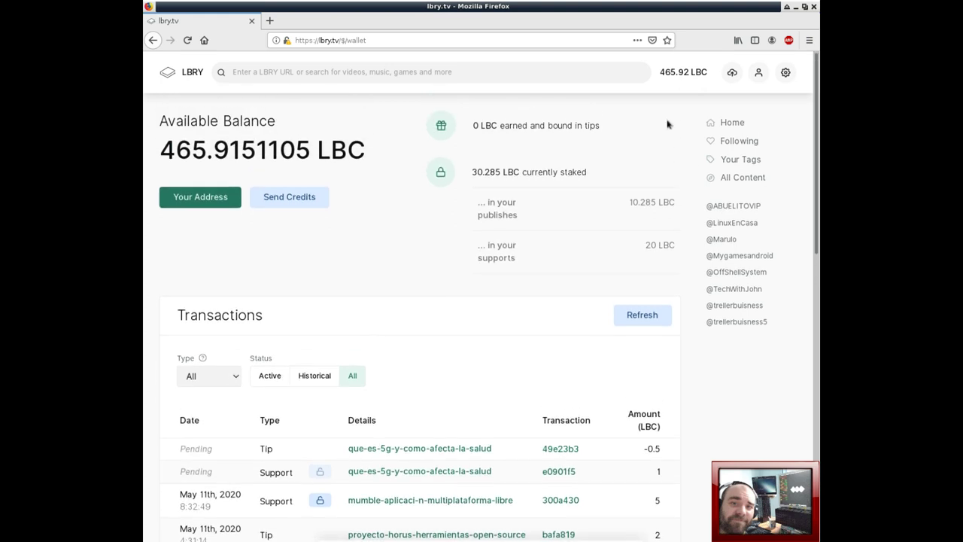
pyautogui.scroll(-4, 408, 353)
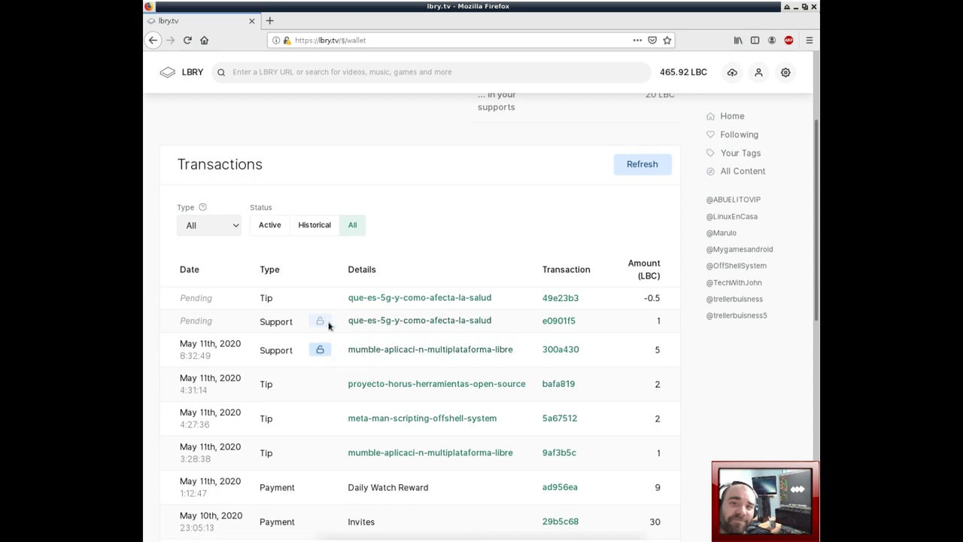
pyautogui.scroll(-5, 325, 415)
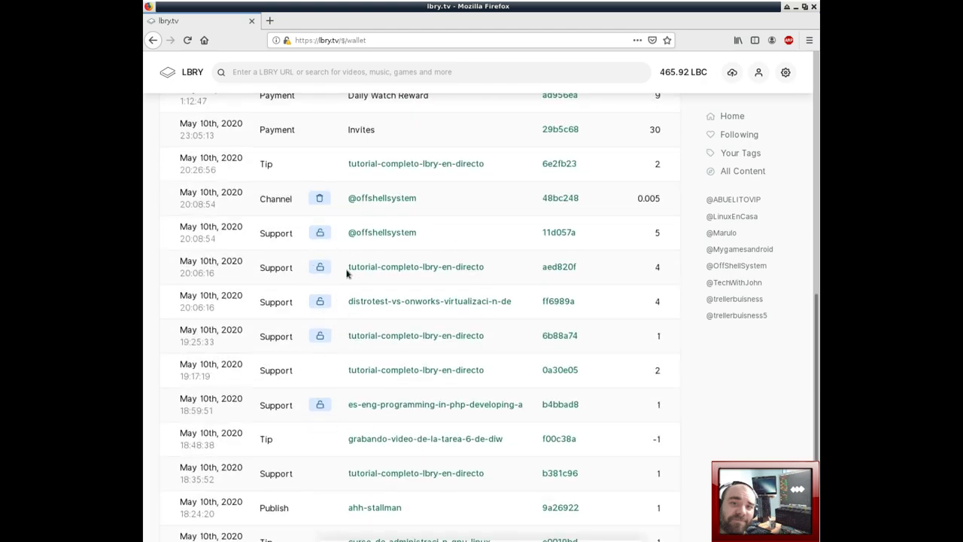
# - Leave the wallet for the account's channels, open the OffShell System channel and open its video "Tutorial completo LBRY en español"
pyautogui.scroll(2, 407, 301)
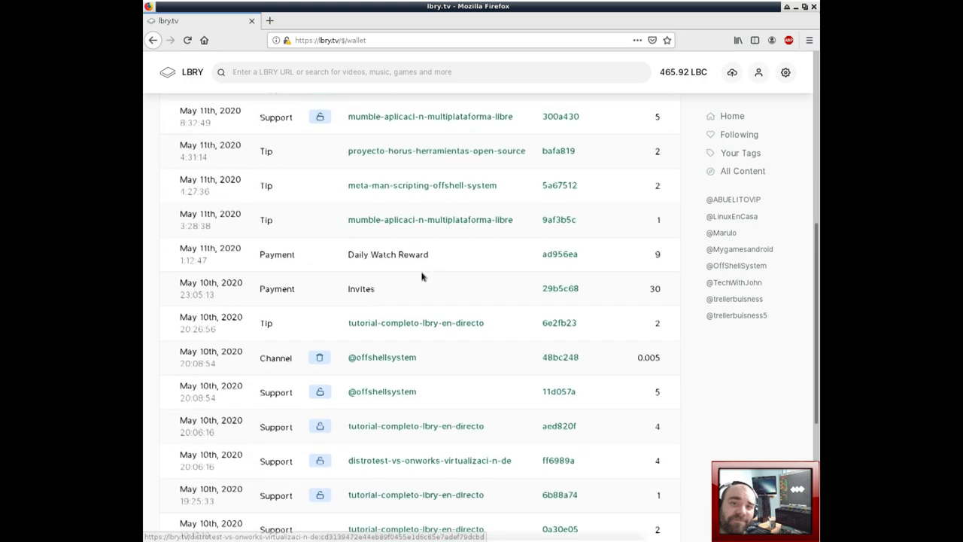
pyautogui.scroll(5, 417, 272)
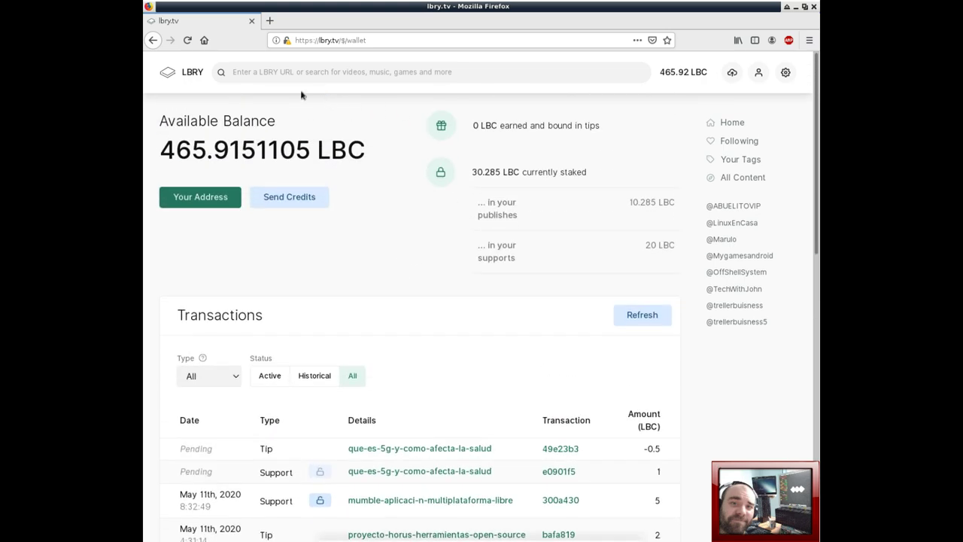
pyautogui.click(759, 72)
pyautogui.click(712, 139)
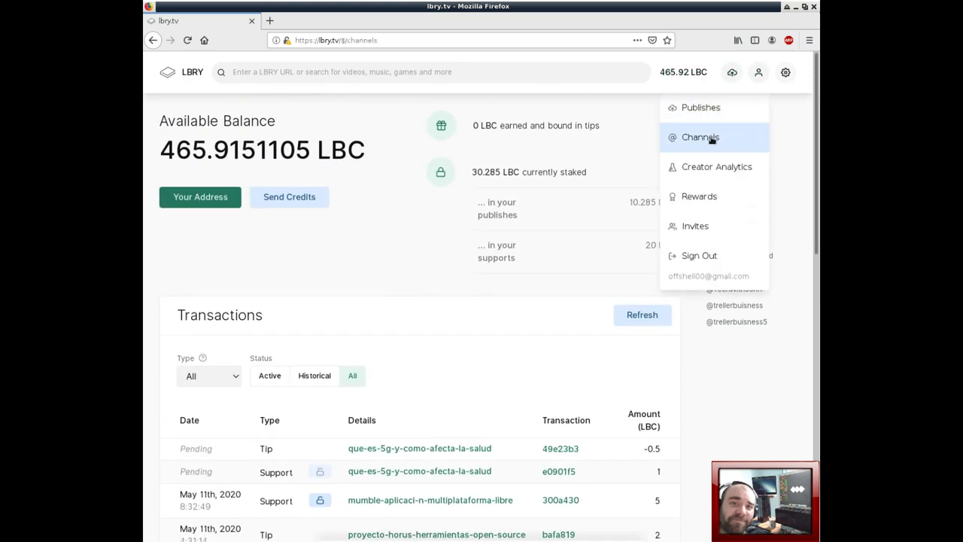
pyautogui.click(275, 158)
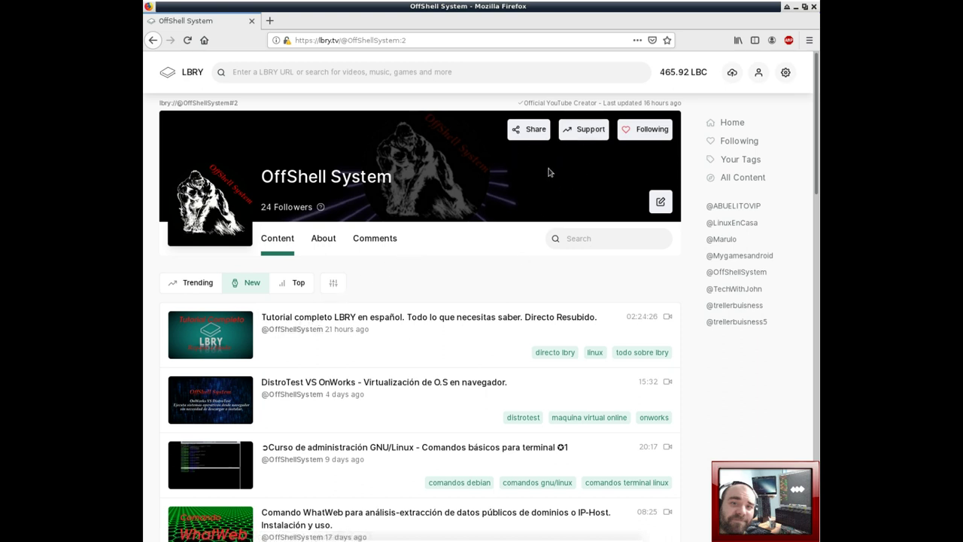
pyautogui.click(365, 319)
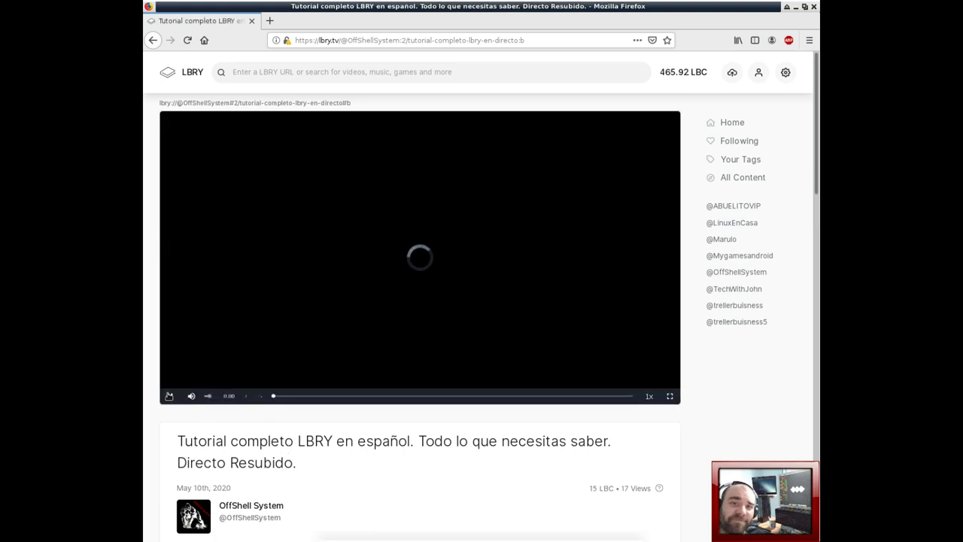
# - Examine the video's title, the LBC amount beneath it and the support option on its page
pyautogui.scroll(-3, 356, 446)
pyautogui.scroll(-2, 356, 445)
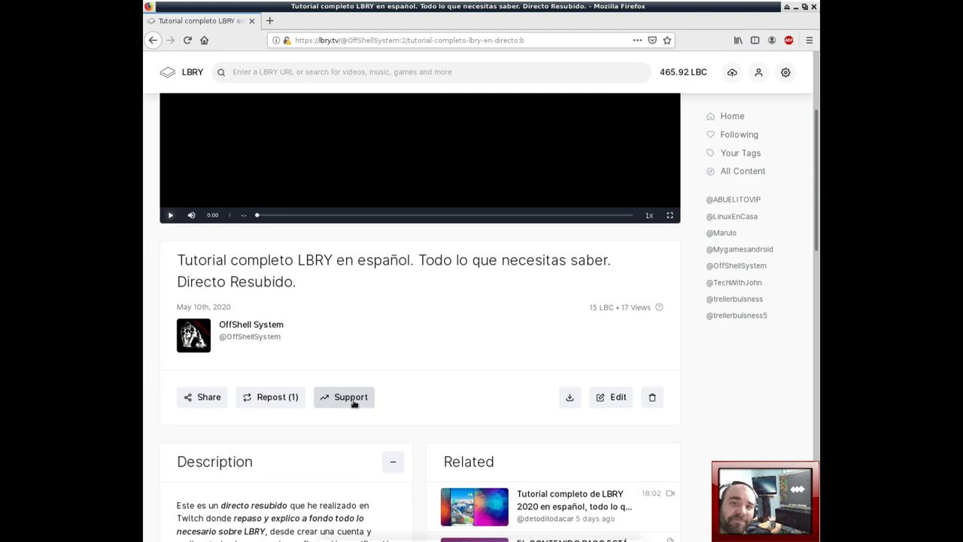
pyautogui.scroll(3, 399, 358)
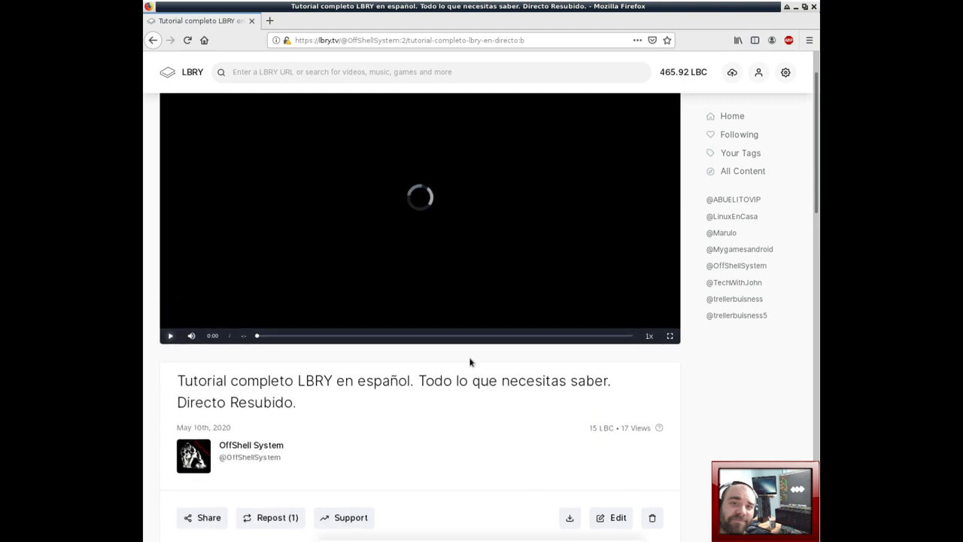
pyautogui.scroll(-3, 354, 402)
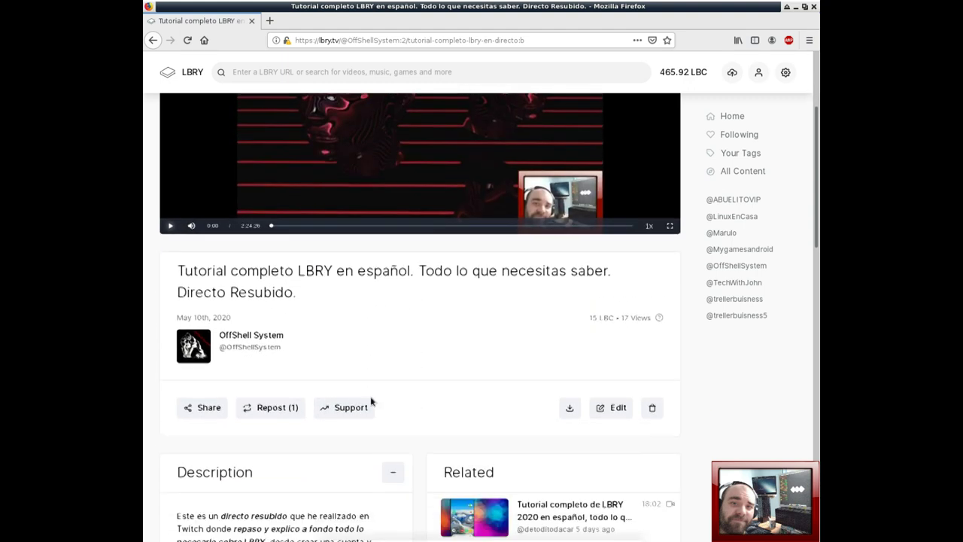
pyautogui.scroll(4, 400, 357)
pyautogui.scroll(-3, 335, 308)
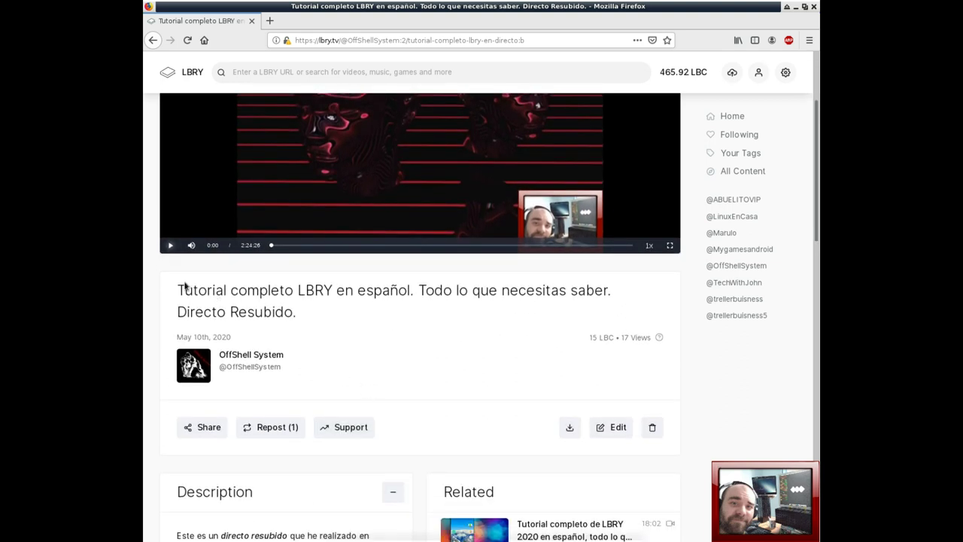
pyautogui.moveTo(178, 290); pyautogui.dragTo(426, 288)
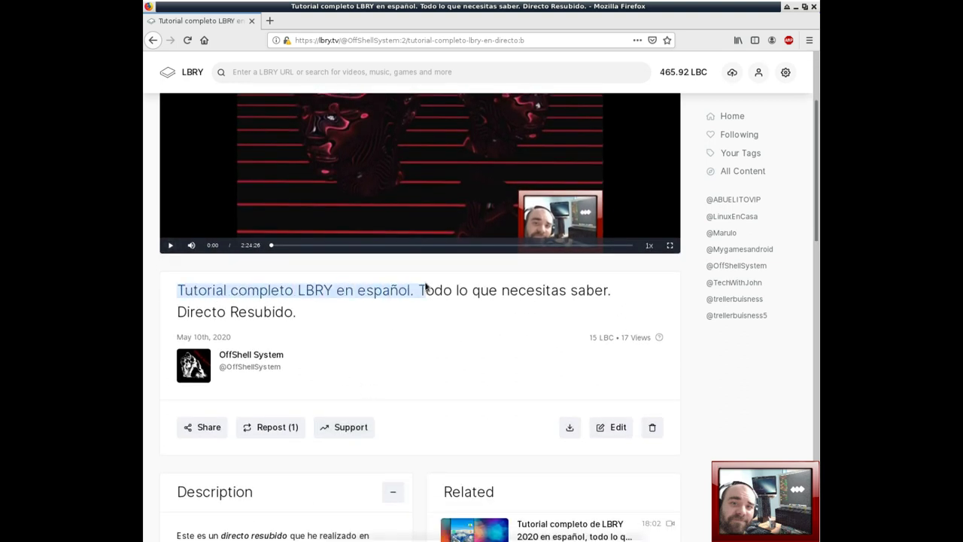
pyautogui.scroll(2, 452, 327)
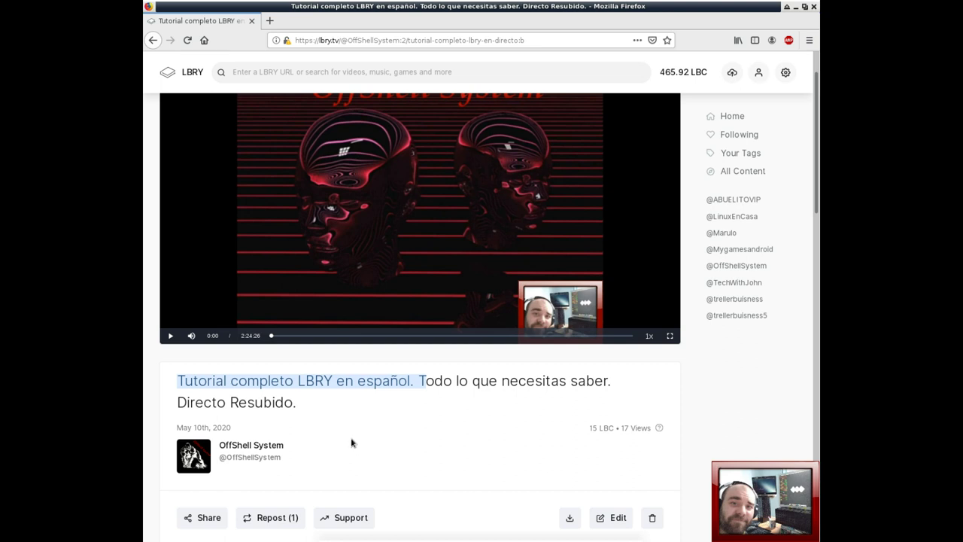
# - Deposit 2 LBC as a support on the "Tutorial completo LBRY en español" video
pyautogui.scroll(-3, 351, 443)
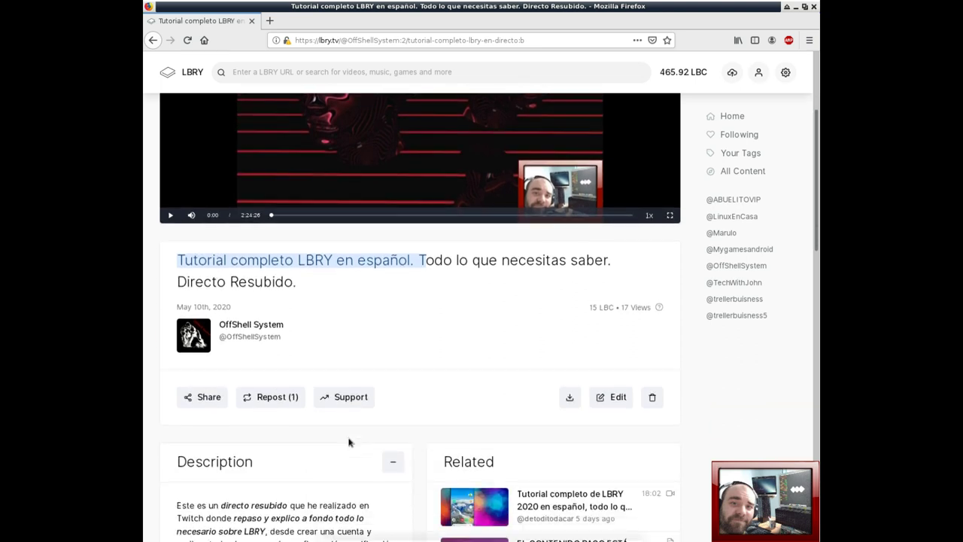
pyautogui.click(362, 399)
pyautogui.click(408, 287)
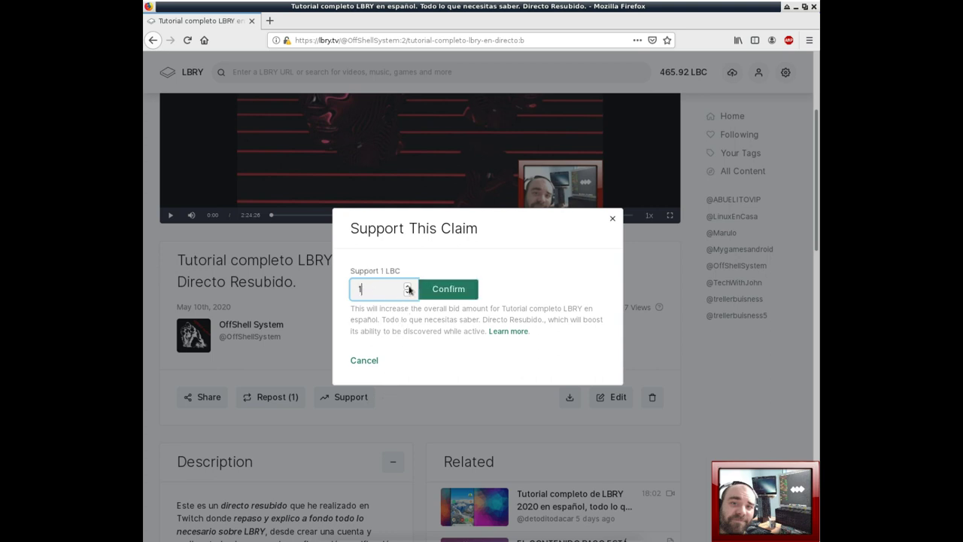
pyautogui.click(407, 286)
pyautogui.click(448, 294)
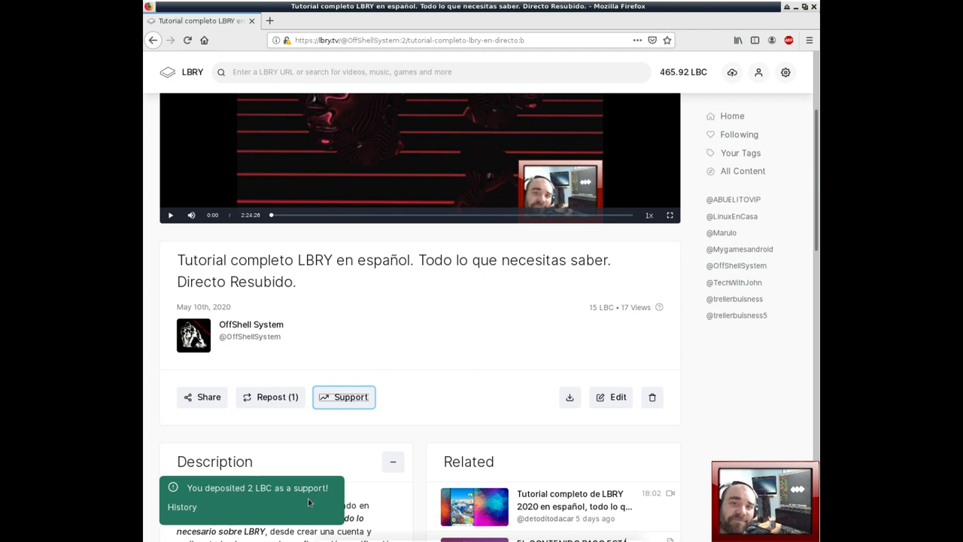
# - In the wallet, close the floating video player and revoke the pending 2 LBC support on tutorial-completo-lbry-en-directo
pyautogui.click(683, 72)
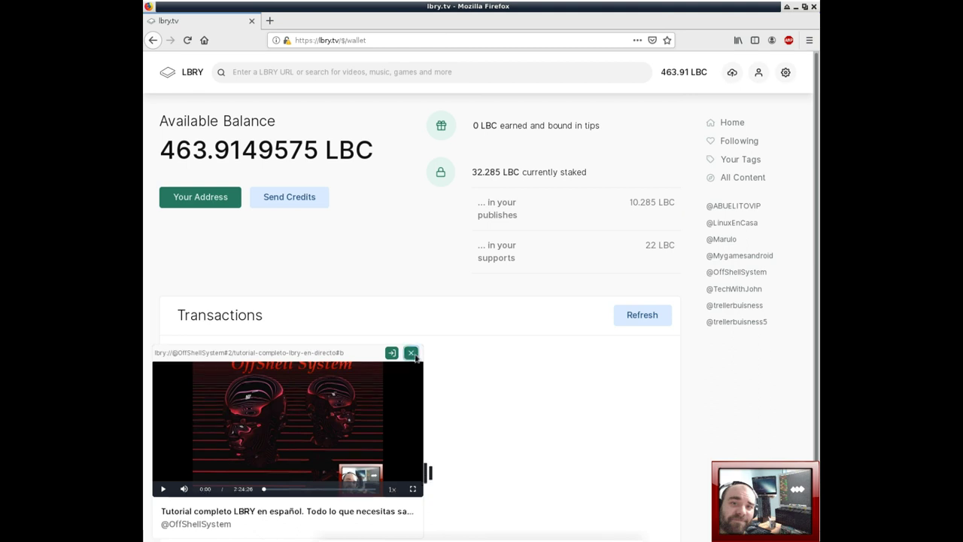
pyautogui.click(411, 353)
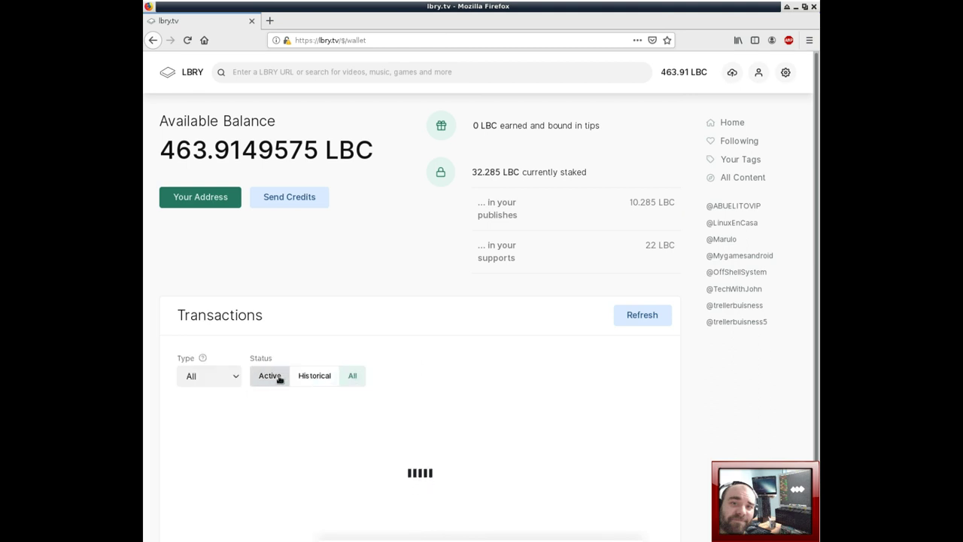
pyautogui.scroll(-2, 279, 379)
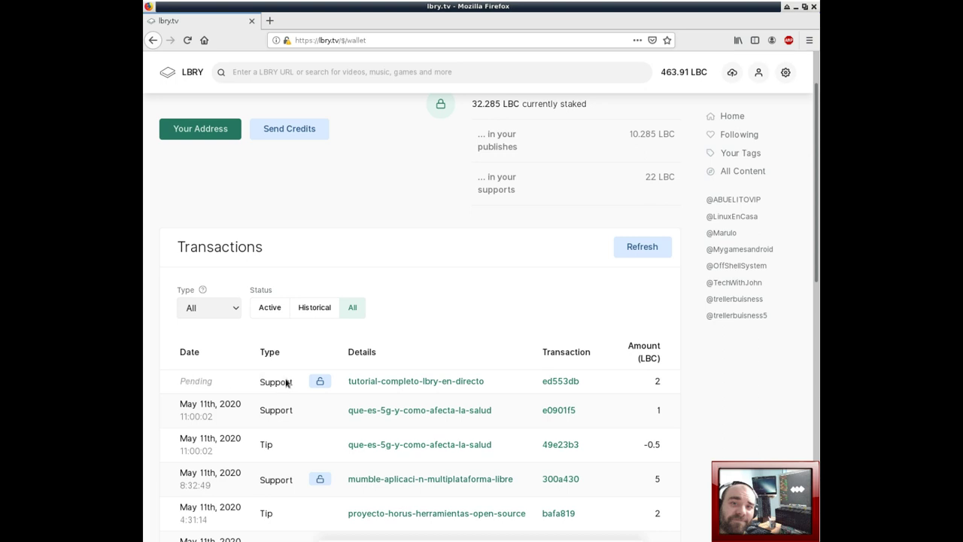
pyautogui.scroll(-2, 226, 407)
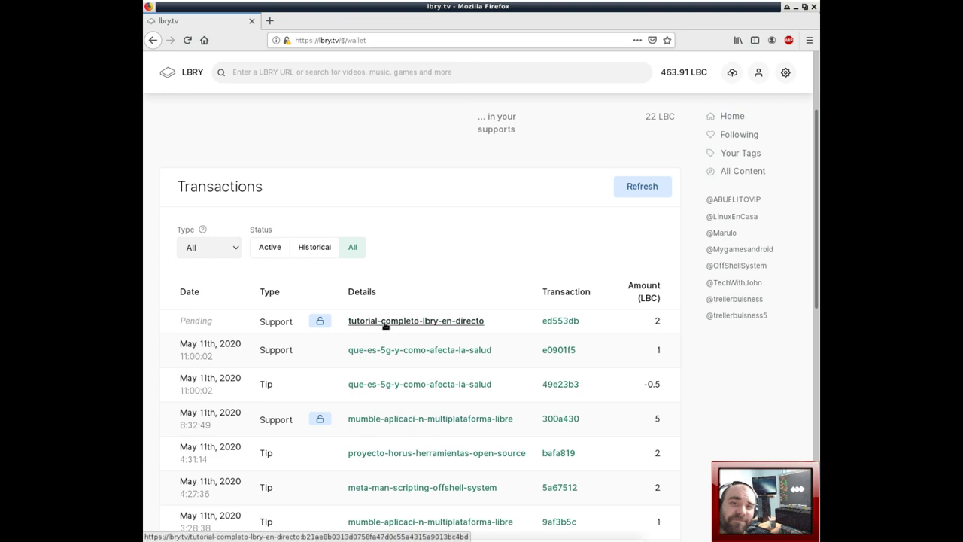
pyautogui.click(320, 321)
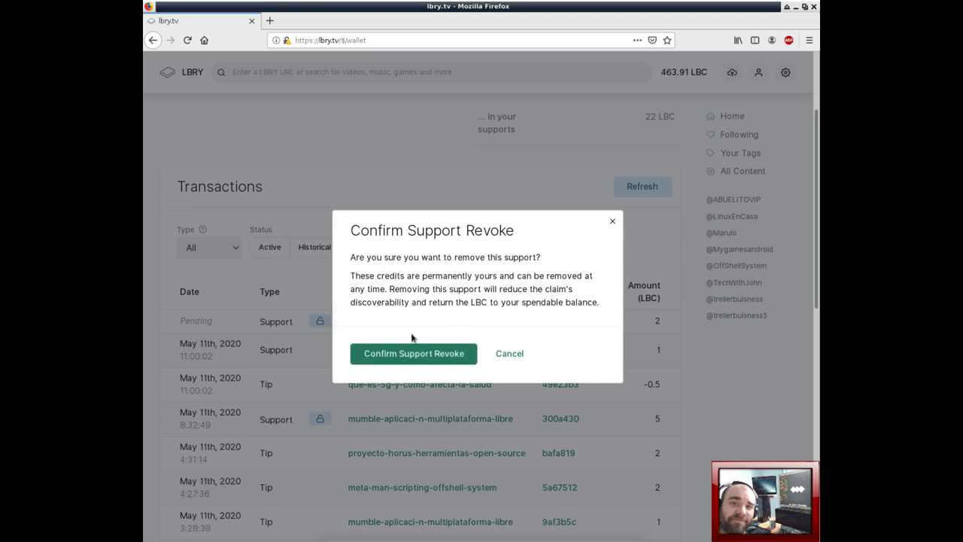
pyautogui.click(419, 359)
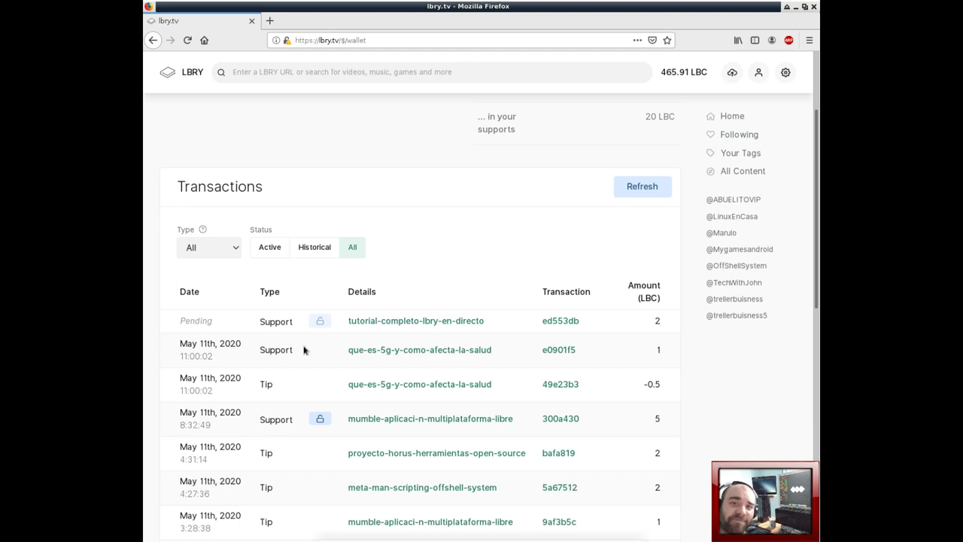
# - Check the wallet's balance and staked supports, and filter the transactions by type Received to look through incoming tips and payments
pyautogui.scroll(-5, 300, 369)
pyautogui.scroll(5, 301, 364)
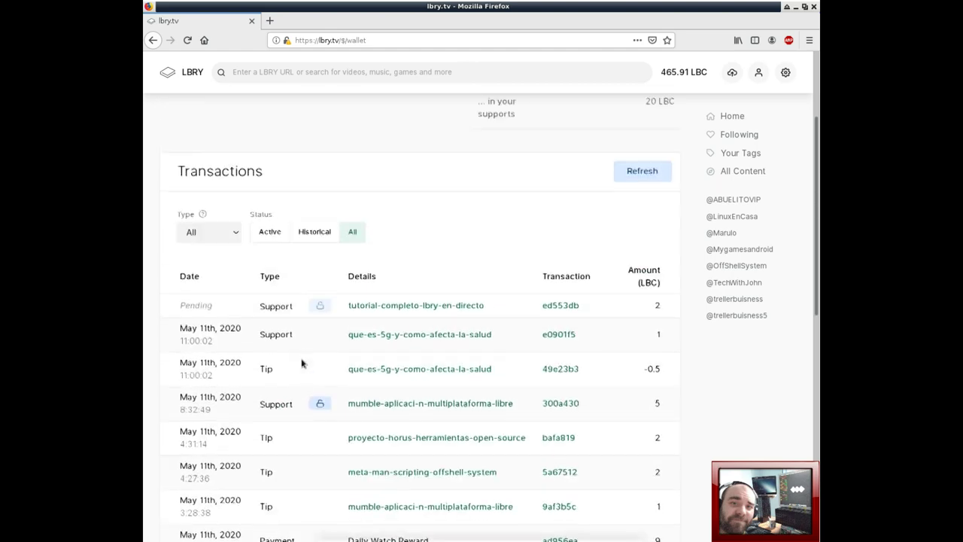
pyautogui.scroll(3, 301, 363)
pyautogui.scroll(-1, 301, 361)
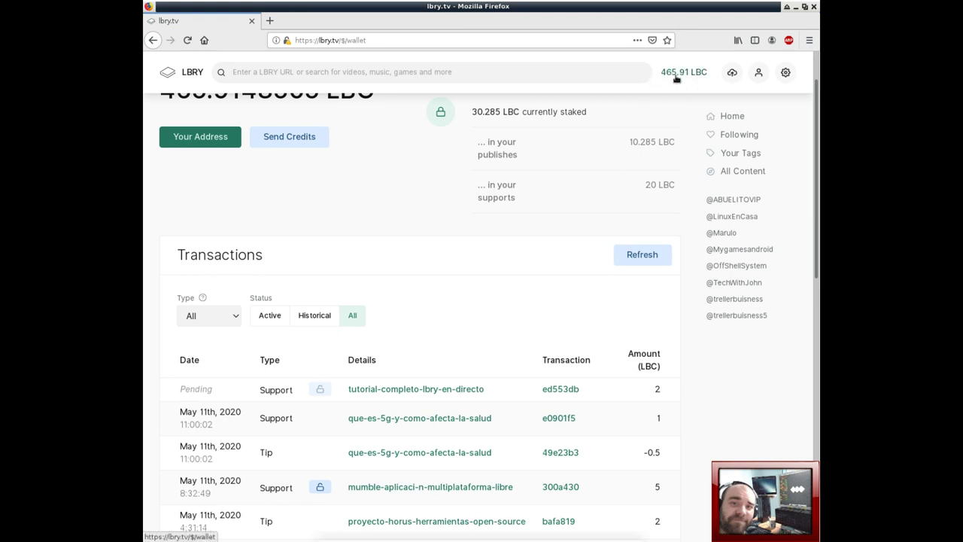
pyautogui.click(230, 315)
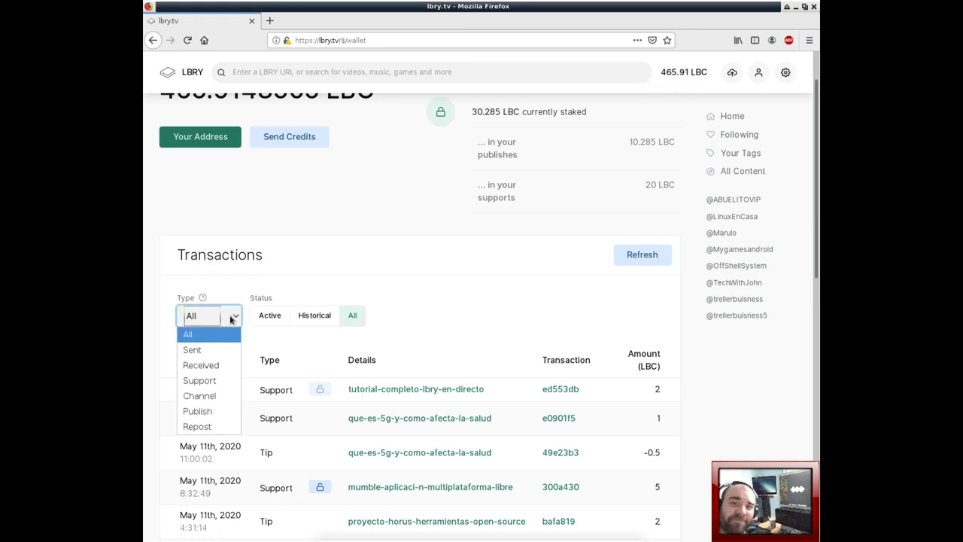
pyautogui.click(213, 366)
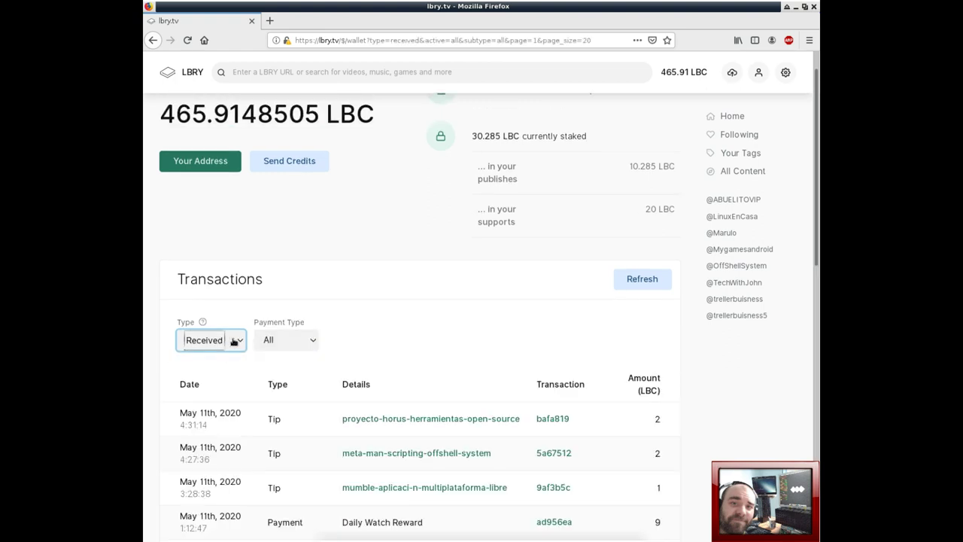
pyautogui.scroll(-3, 385, 458)
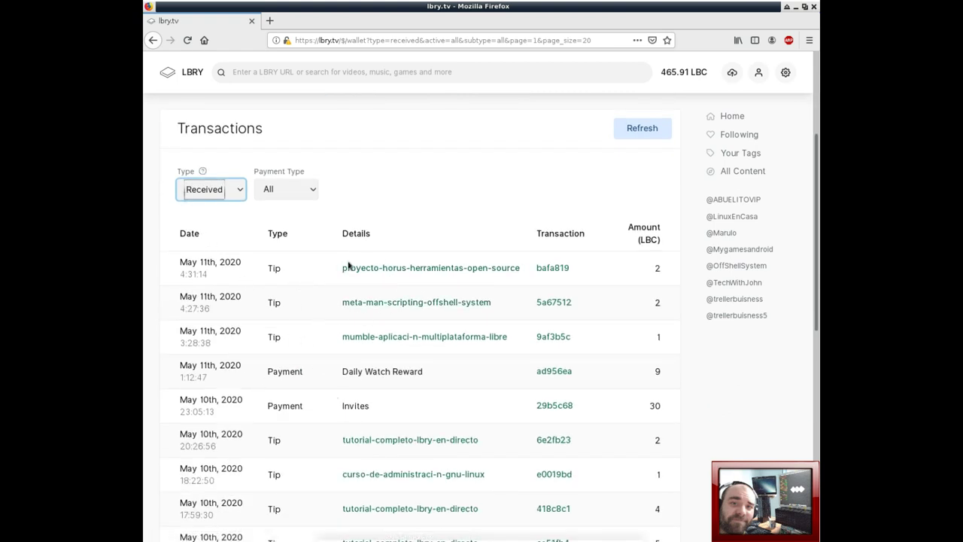
pyautogui.scroll(-8, 395, 480)
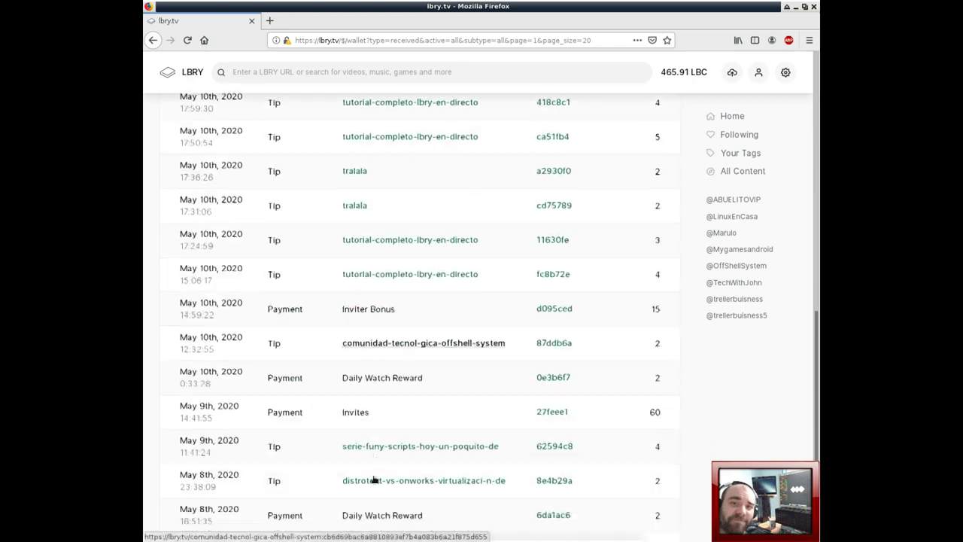
pyautogui.scroll(6, 369, 463)
pyautogui.scroll(5, 369, 463)
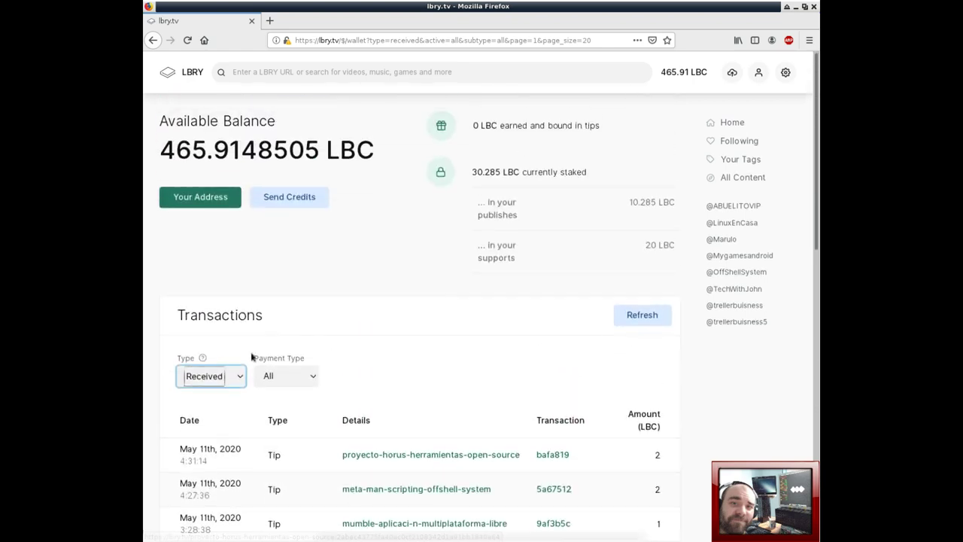
# - Set the transaction type filter back to All and look through the tips and supports in the full list
pyautogui.click(224, 378)
pyautogui.click(215, 395)
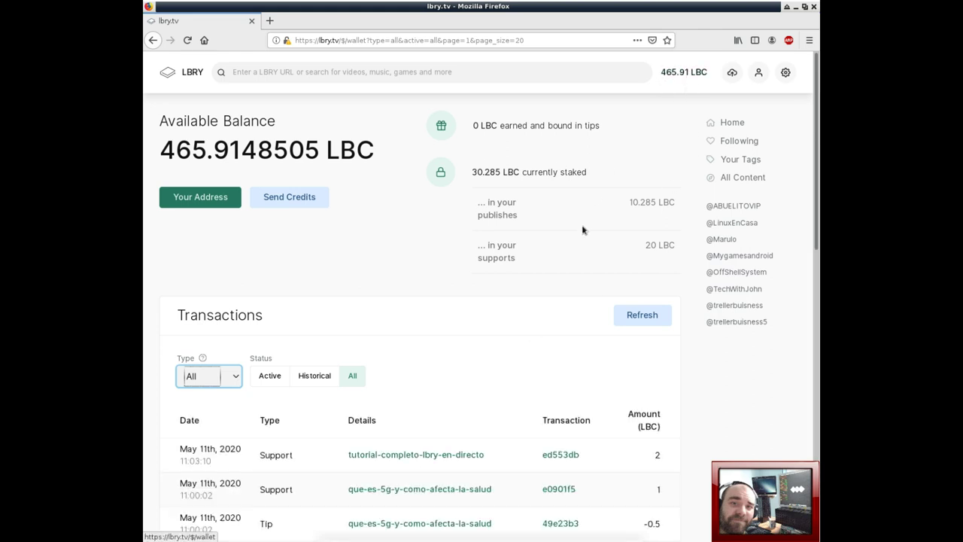
pyautogui.moveTo(817, 150); pyautogui.dragTo(813, 233)
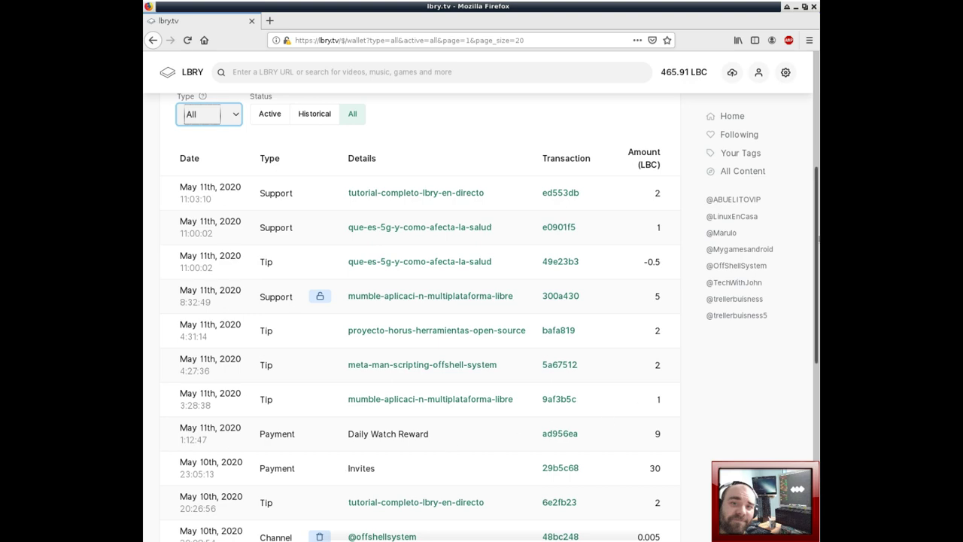
pyautogui.moveTo(816, 264)
pyautogui.mouseDown()
pyautogui.moveTo(817, 309)
pyautogui.moveTo(817, 259)
pyautogui.mouseUp()
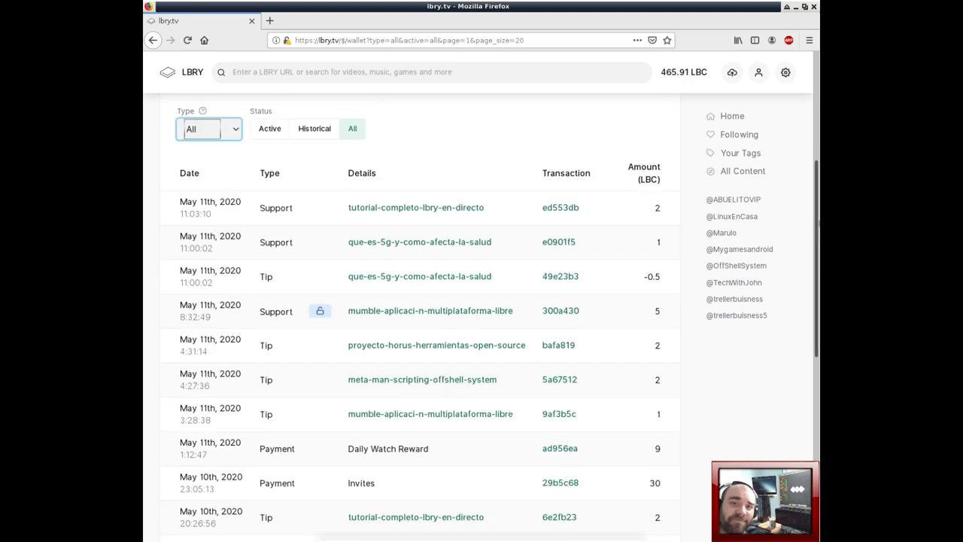
pyautogui.scroll(-5, 447, 393)
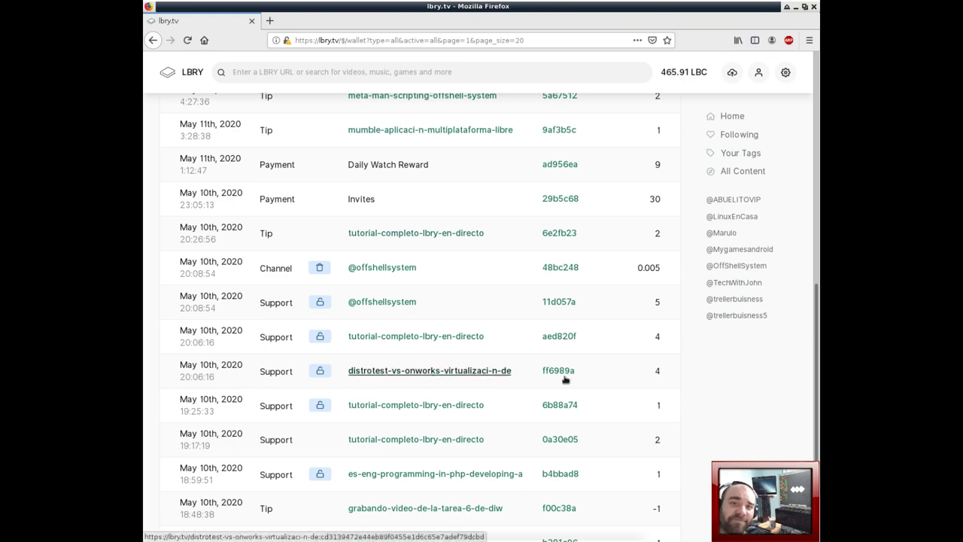
pyautogui.scroll(5, 369, 373)
pyautogui.scroll(5, 785, 155)
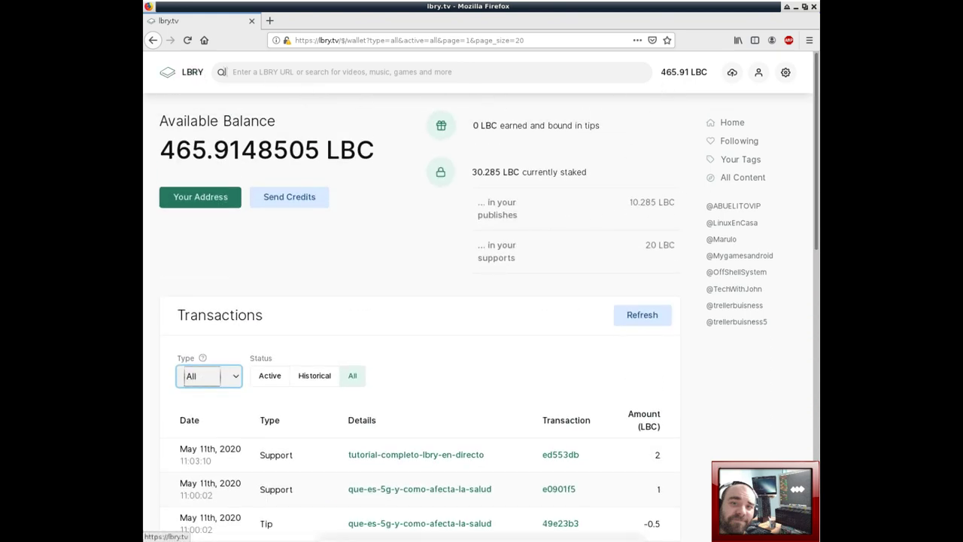
# - Go to the LBRY home page, reopen the "Tutorial completo LBRY en español" video and check the LBC amount beneath its title
pyautogui.click(167, 72)
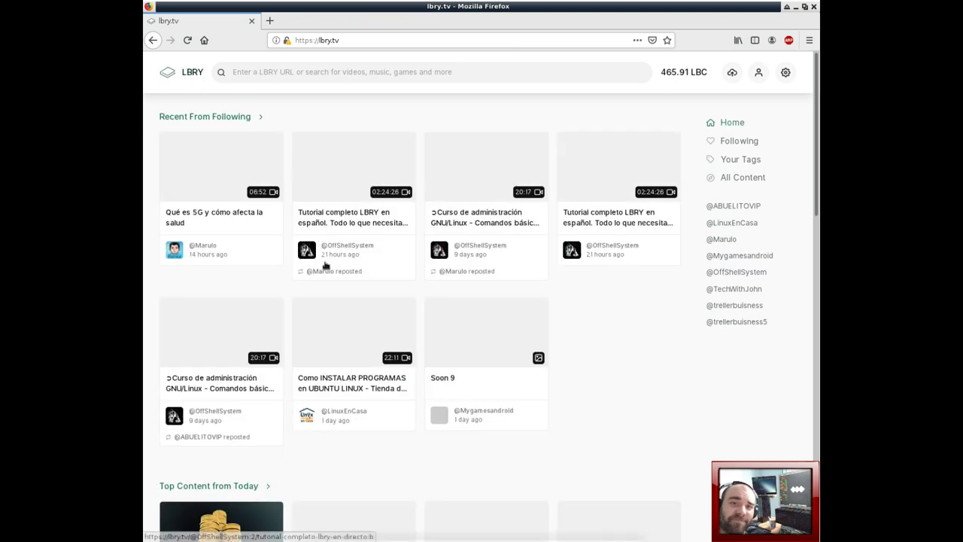
pyautogui.click(316, 217)
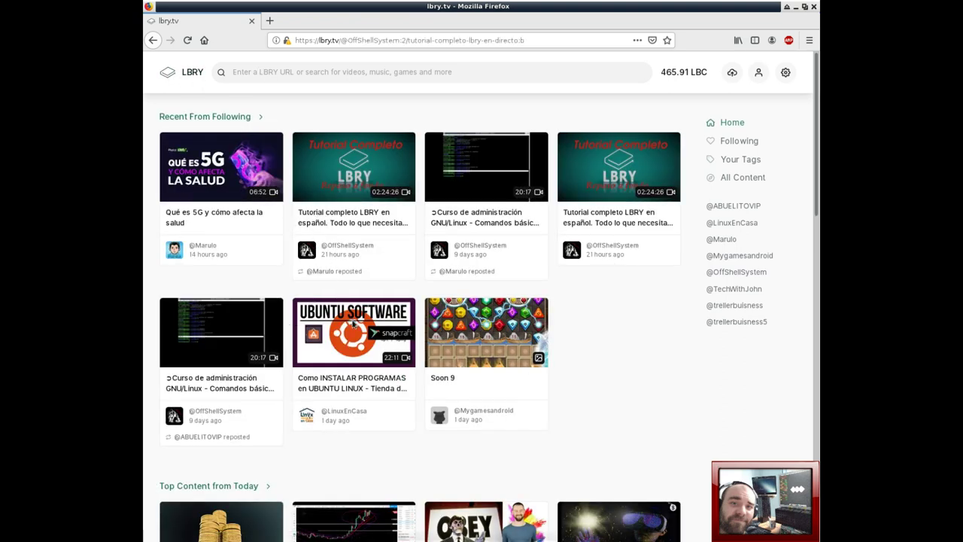
pyautogui.scroll(-3, 421, 407)
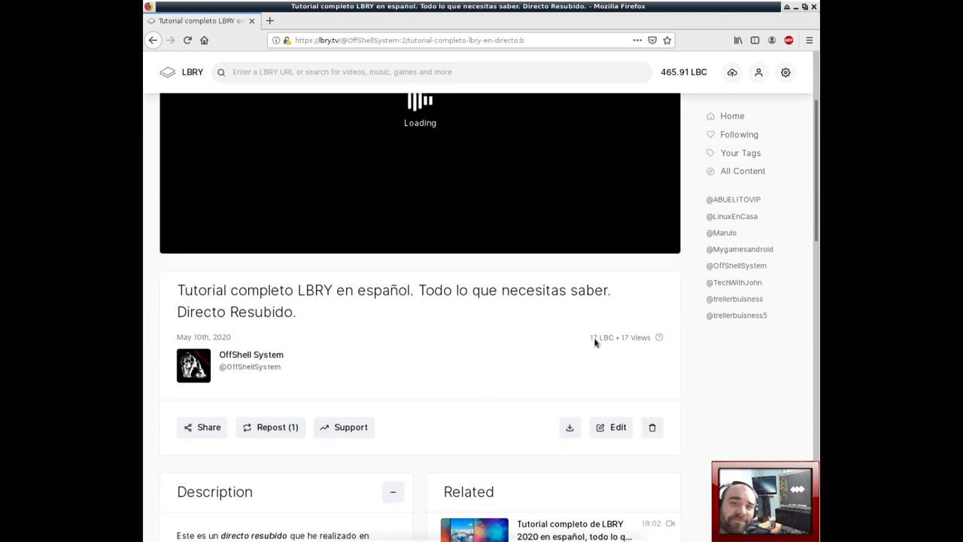
# - Pause the video, expand its LBC Details and check the original publish amount and the supports and tips
pyautogui.moveTo(590, 339); pyautogui.dragTo(612, 341)
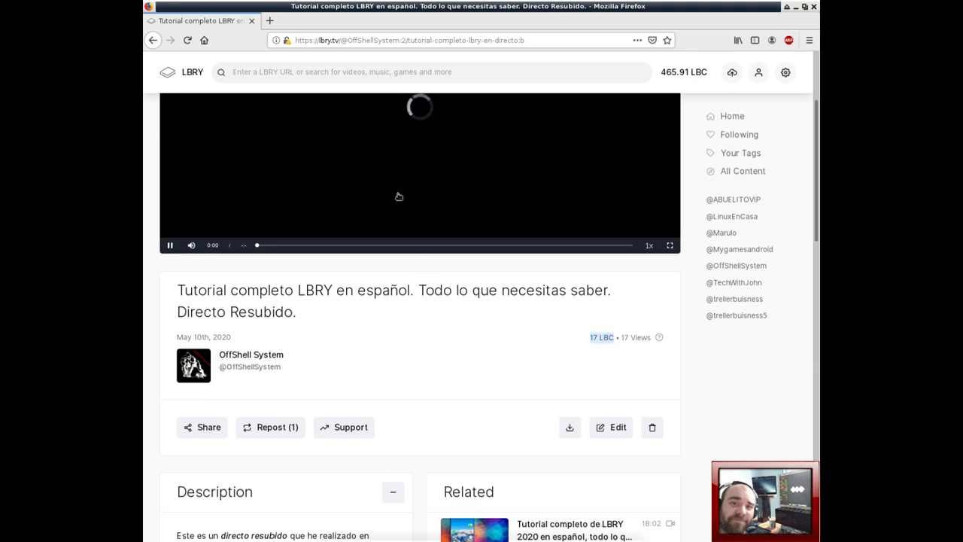
pyautogui.click(170, 246)
pyautogui.scroll(-10, 384, 366)
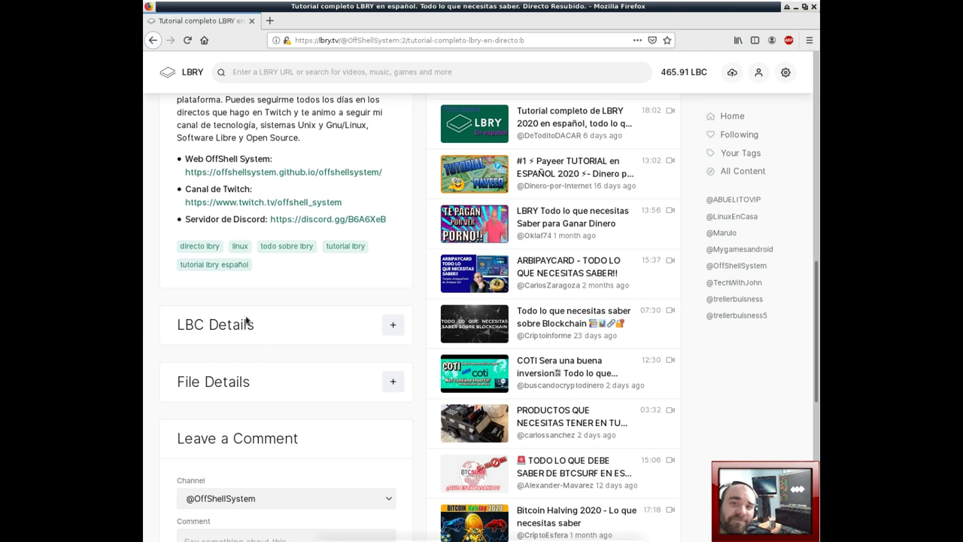
pyautogui.click(392, 330)
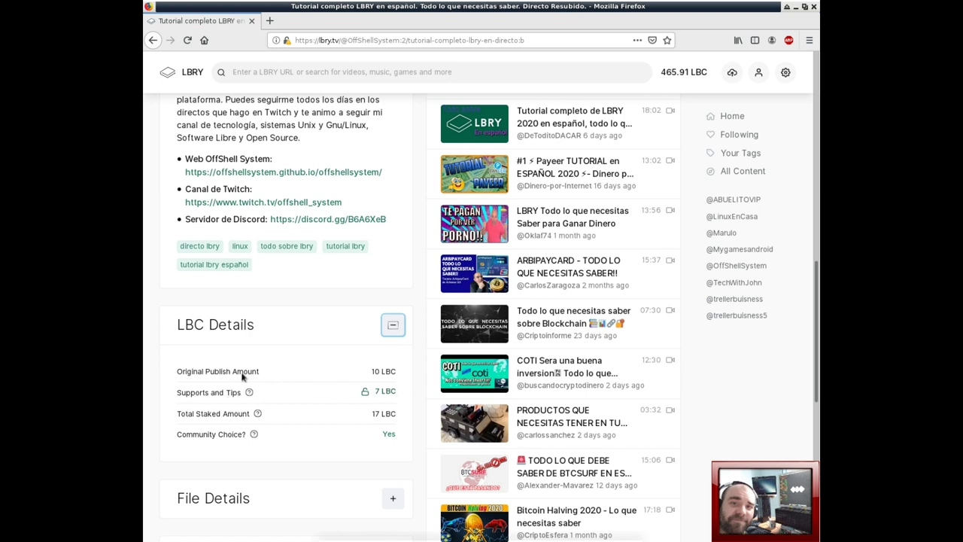
pyautogui.moveTo(173, 370); pyautogui.dragTo(271, 372)
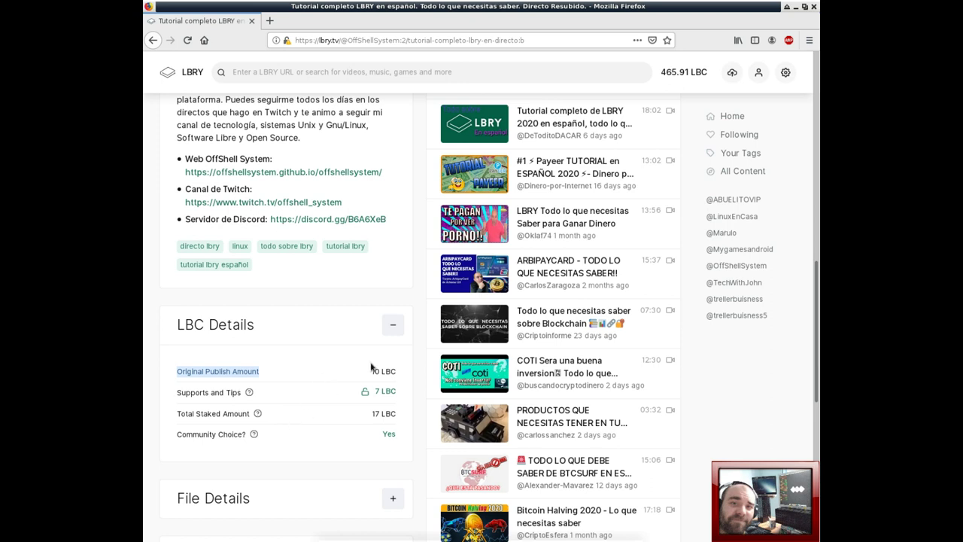
pyautogui.click(283, 398)
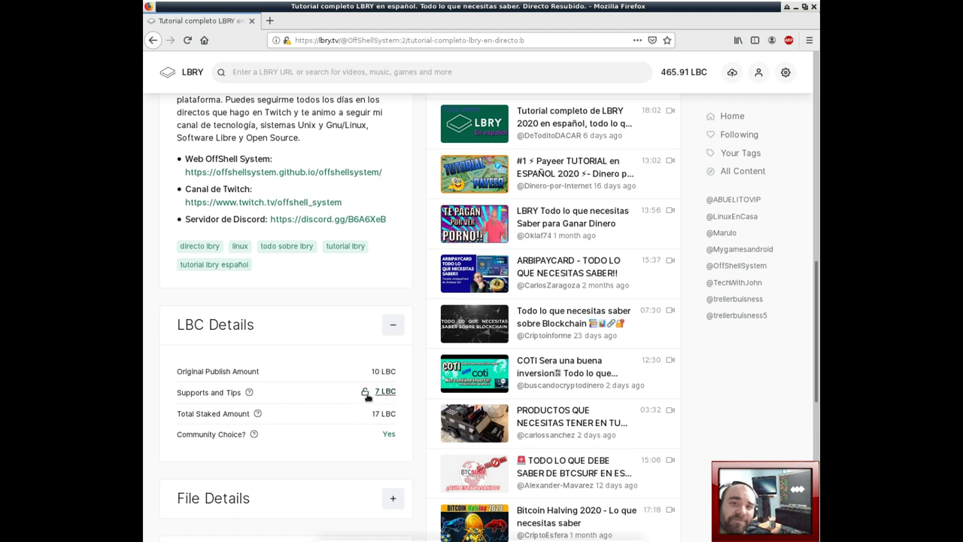
# - Try unlock amounts of 0.52 and 5 LBC for the video's tips, and close the dialog without unlocking
pyautogui.click(365, 393)
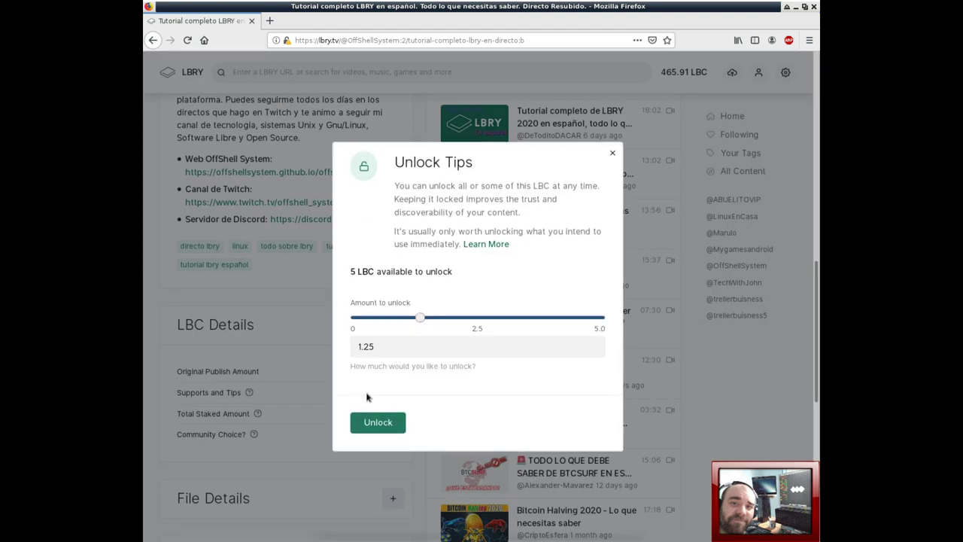
pyautogui.moveTo(422, 322); pyautogui.dragTo(386, 317)
pyautogui.click(365, 347)
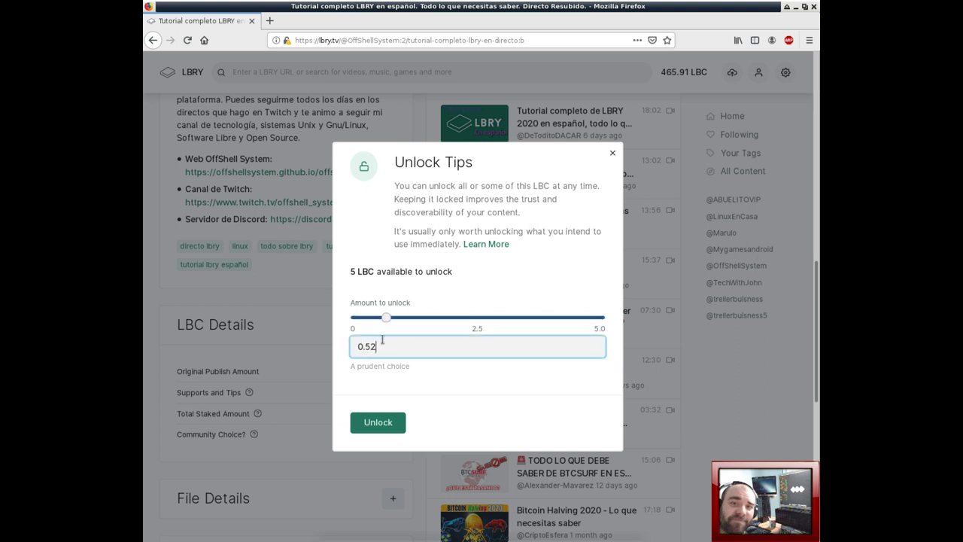
pyautogui.press('BackSpace')
pyautogui.press('BackSpace')
pyautogui.press('BackSpace')
pyautogui.press('BackSpace')
pyautogui.write('5')
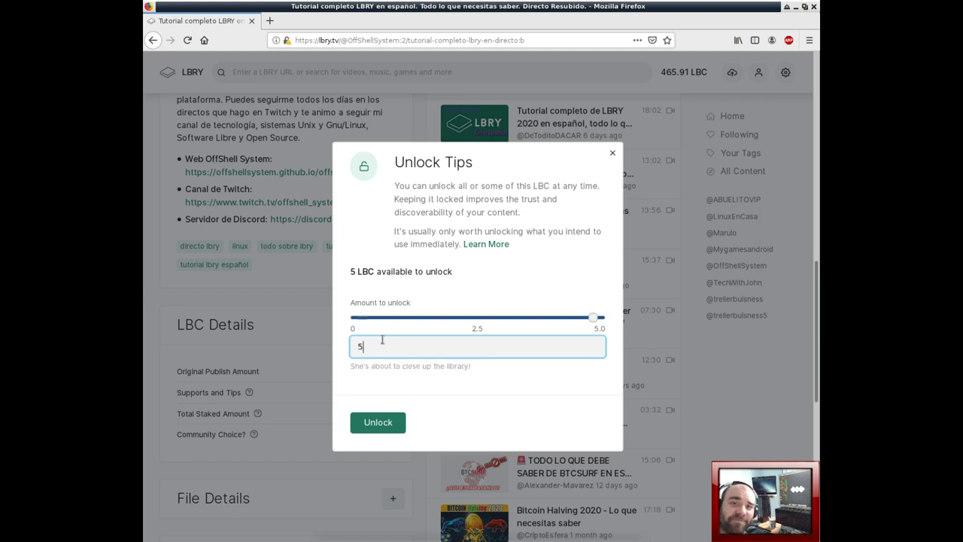
pyautogui.click(599, 316)
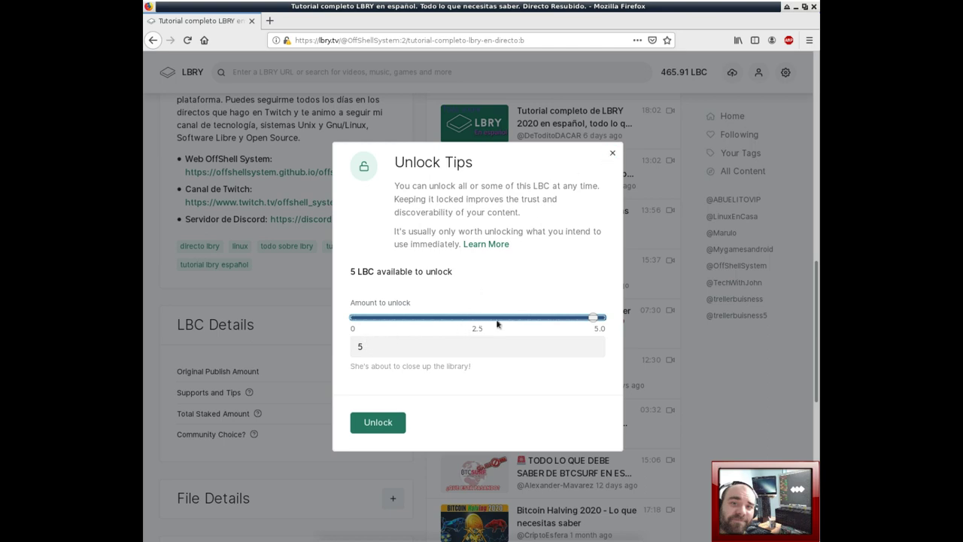
pyautogui.click(612, 153)
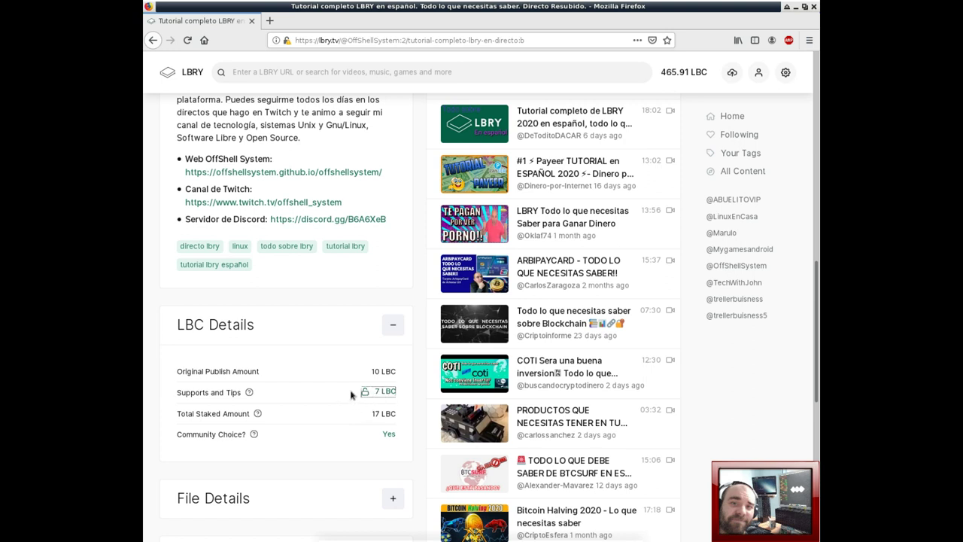
# - Open the wallet, close the floating video player and look through the most recent tip and support transactions
pyautogui.click(683, 73)
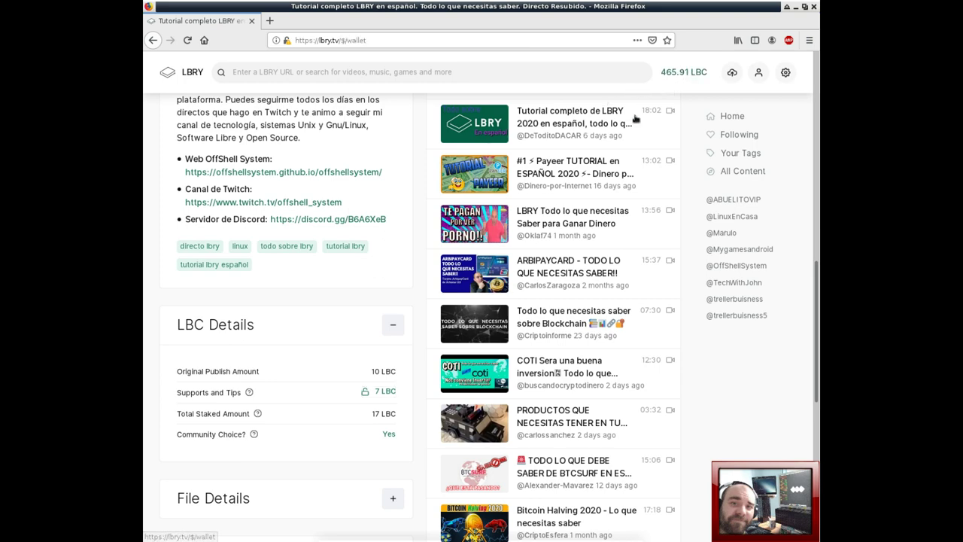
pyautogui.click(409, 351)
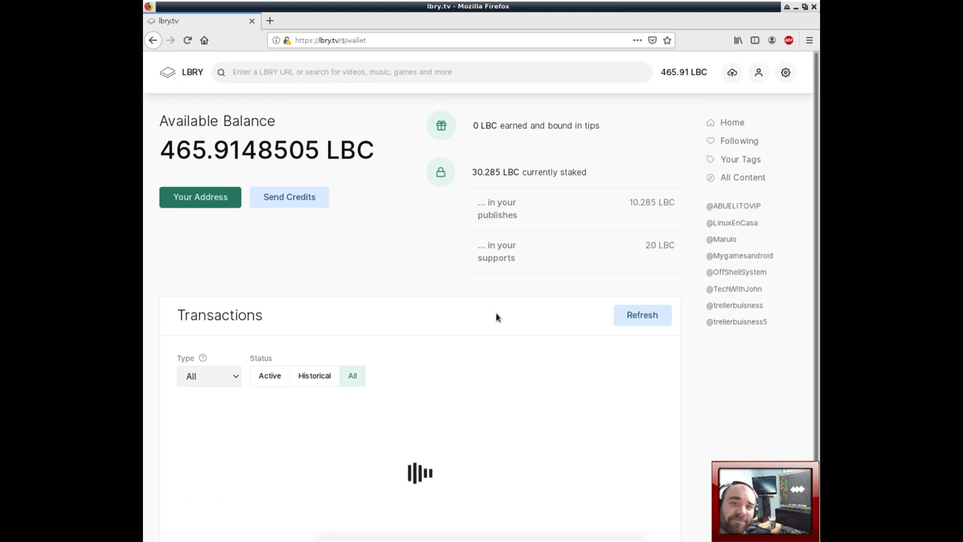
pyautogui.scroll(-2, 311, 458)
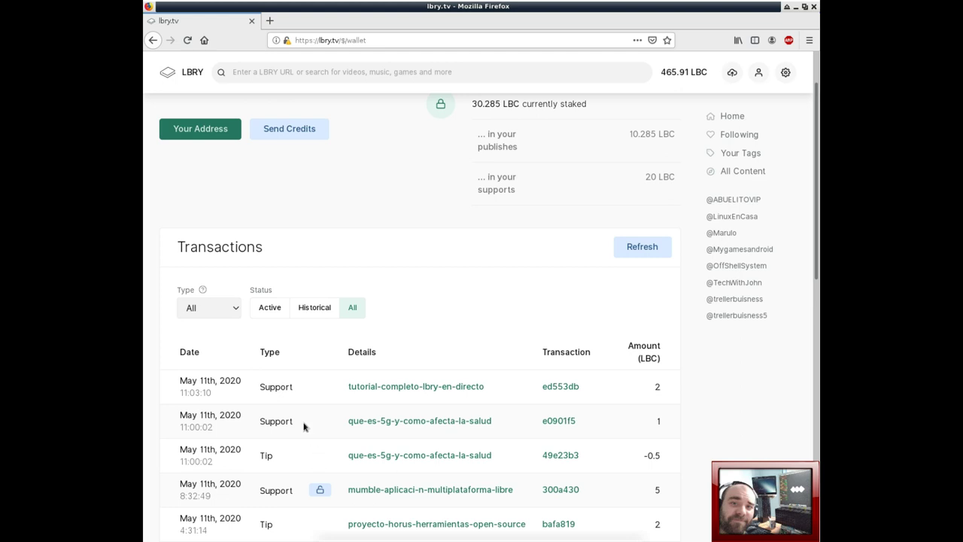
pyautogui.scroll(-3, 303, 426)
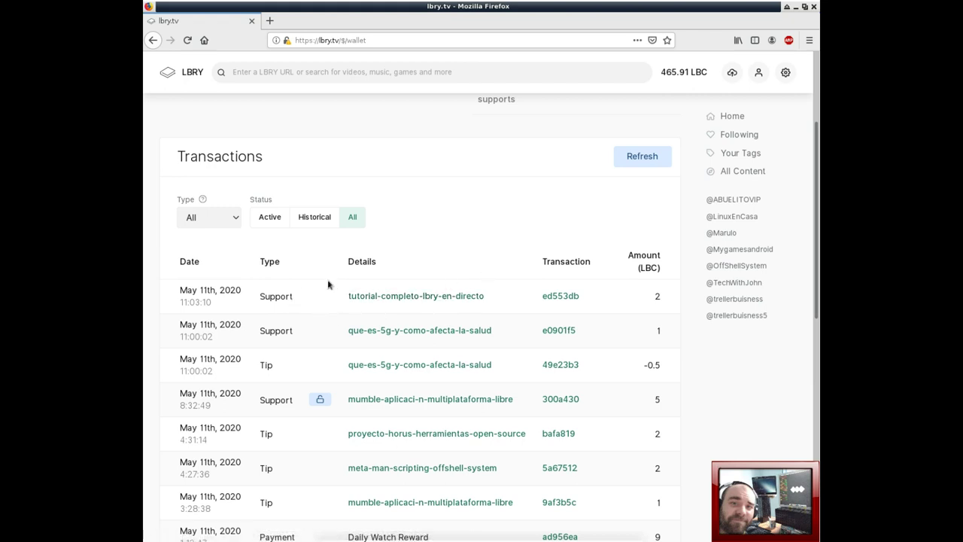
# - Filter the wallet transactions by type Support and look through the listed supports
pyautogui.click(229, 219)
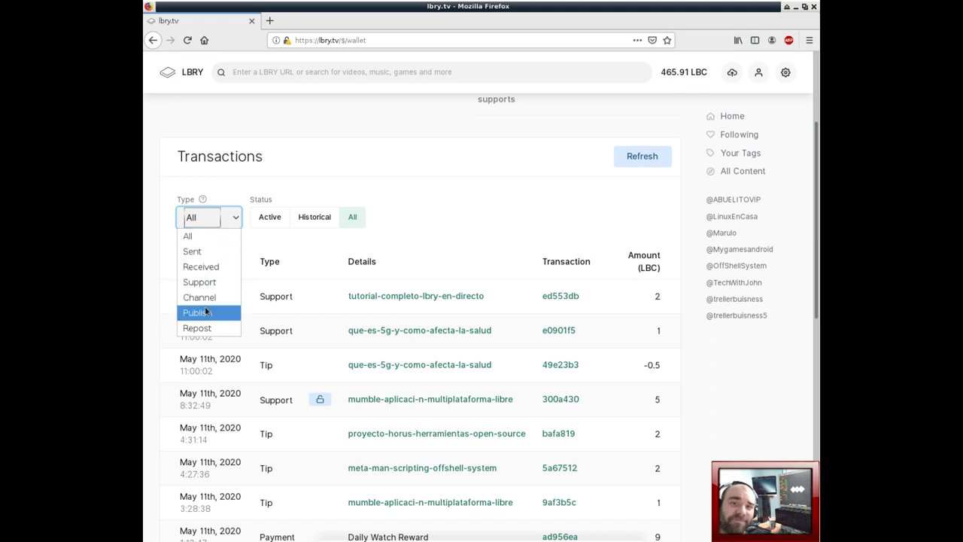
pyautogui.click(200, 282)
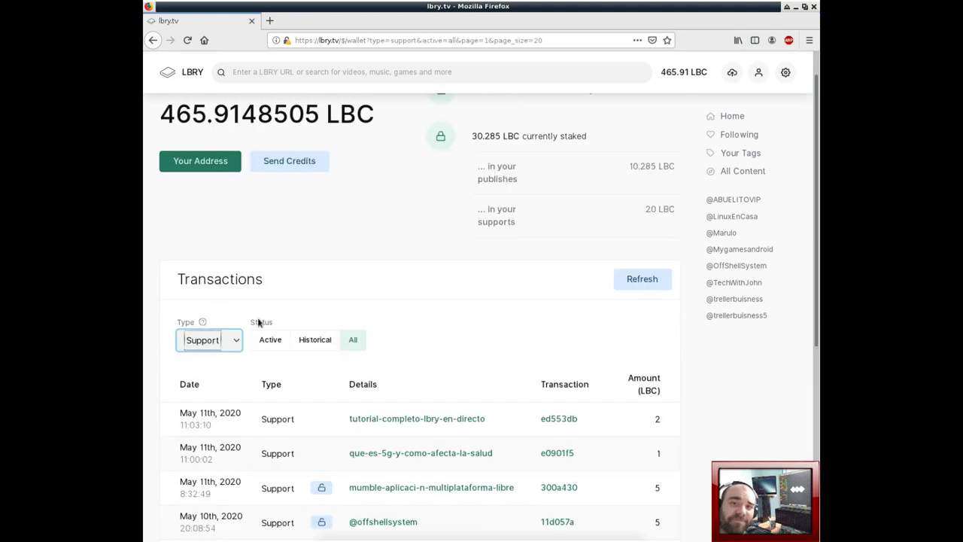
pyautogui.scroll(-3, 261, 350)
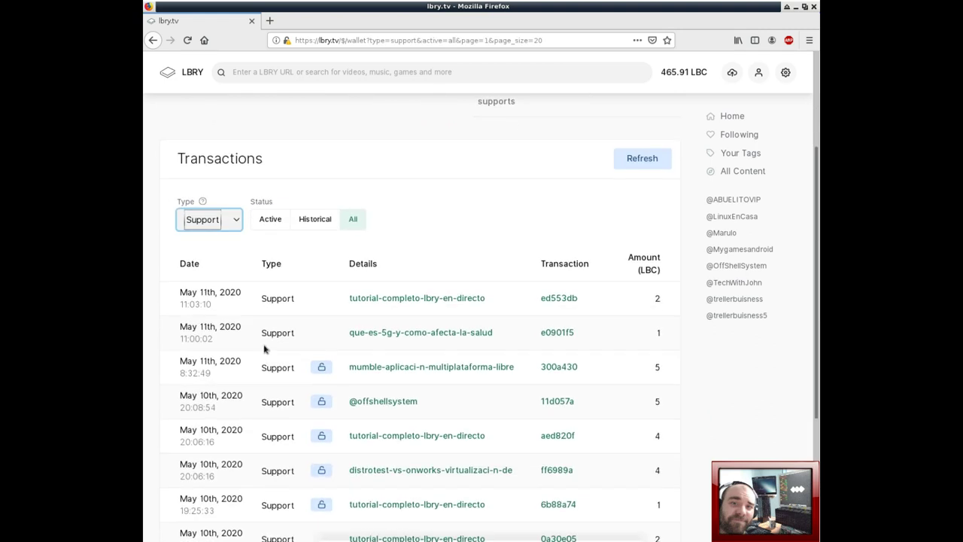
pyautogui.scroll(-2, 328, 358)
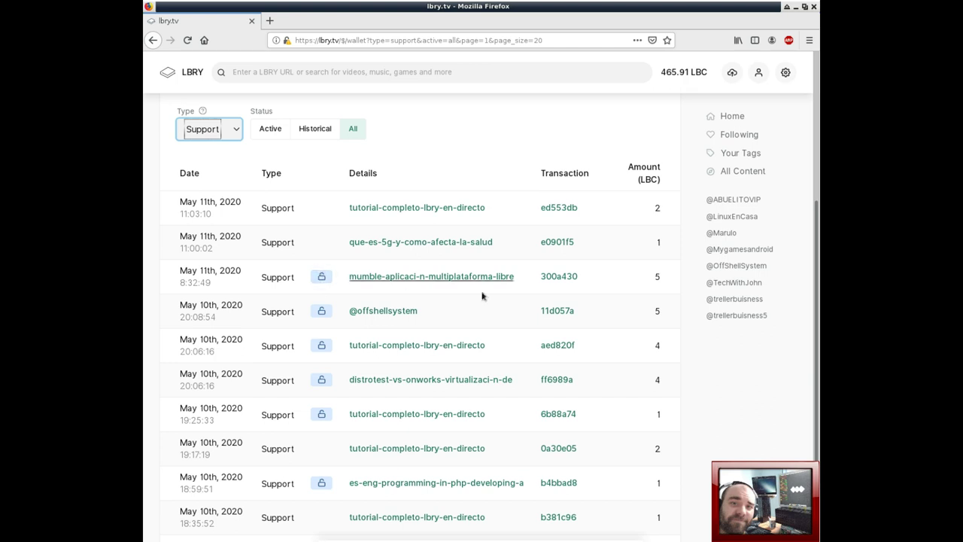
# - Open the video of the newest tutorial-completo-lbry-en-directo support and check Supports and Tips in its LBC Details
pyautogui.click(433, 209)
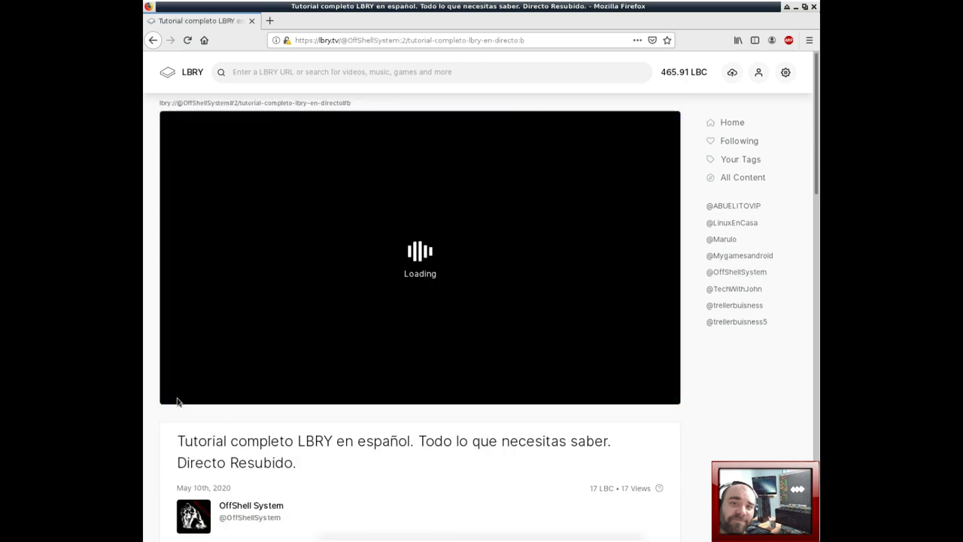
pyautogui.scroll(-3, 339, 477)
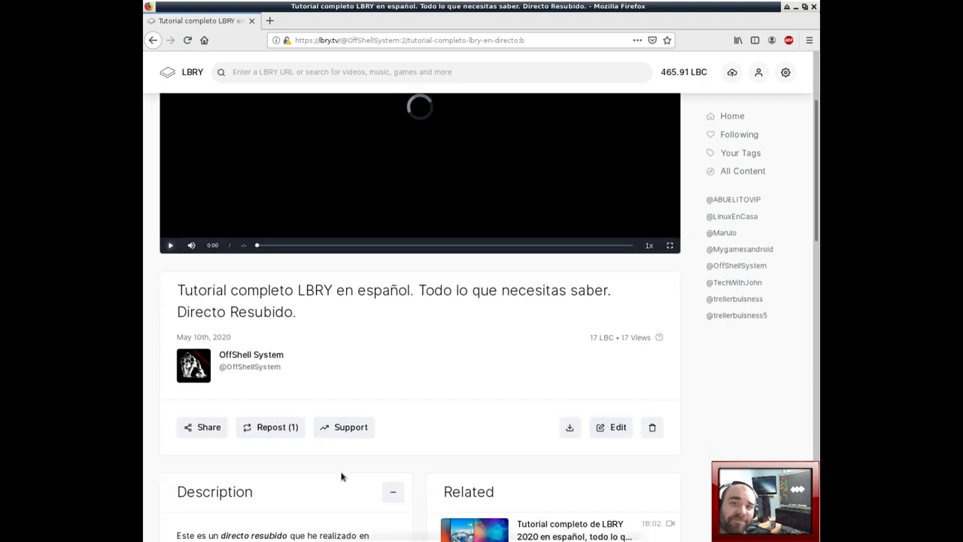
pyautogui.scroll(-8, 341, 477)
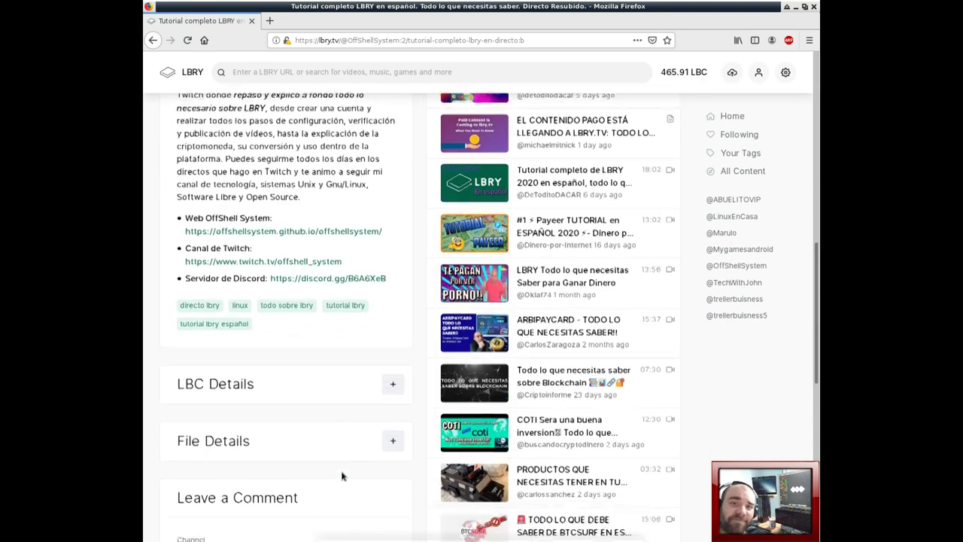
pyautogui.scroll(-2, 341, 475)
pyautogui.click(393, 264)
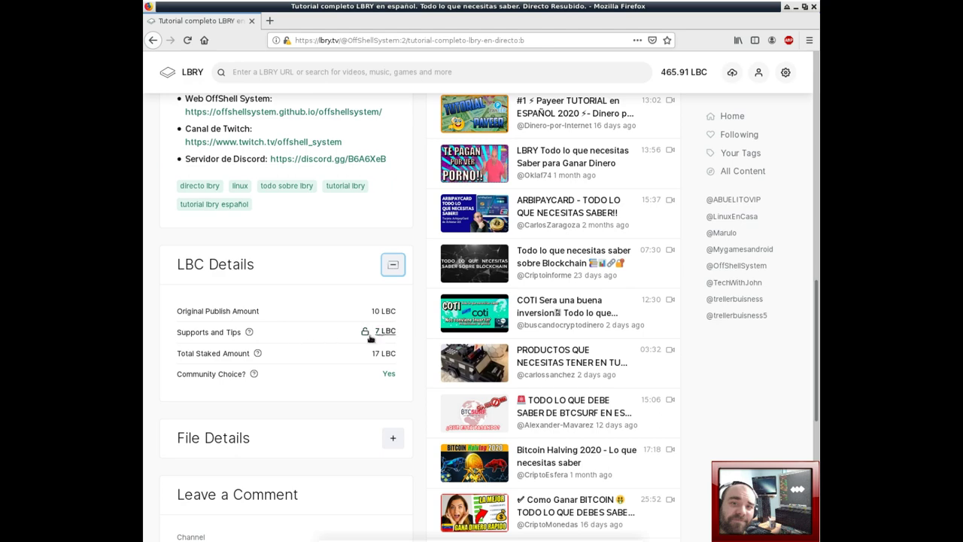
pyautogui.moveTo(176, 334); pyautogui.dragTo(242, 334)
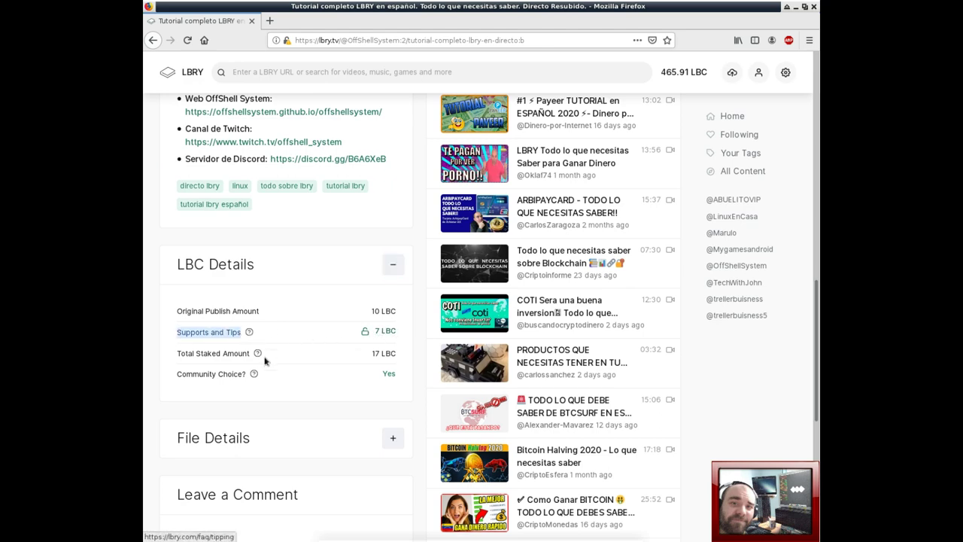
# - Compare the LBC amount beneath the video's title with the figures in its LBC Details
pyautogui.scroll(6, 314, 396)
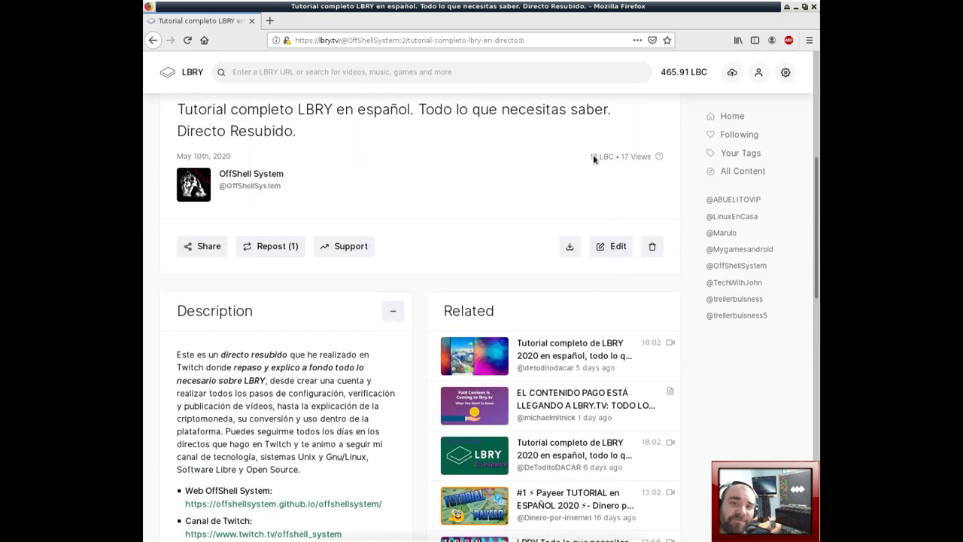
pyautogui.moveTo(593, 161)
pyautogui.scroll(-5, 347, 421)
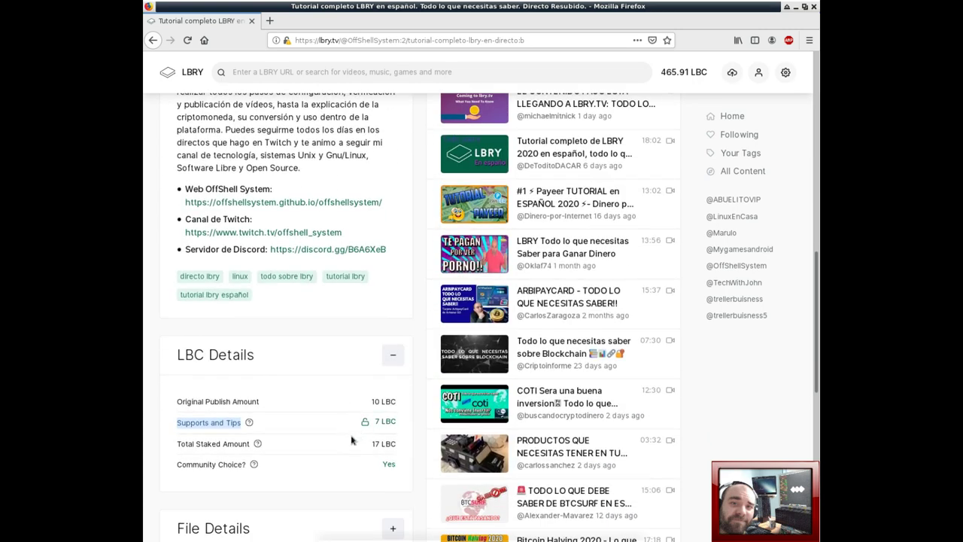
pyautogui.scroll(5, 351, 439)
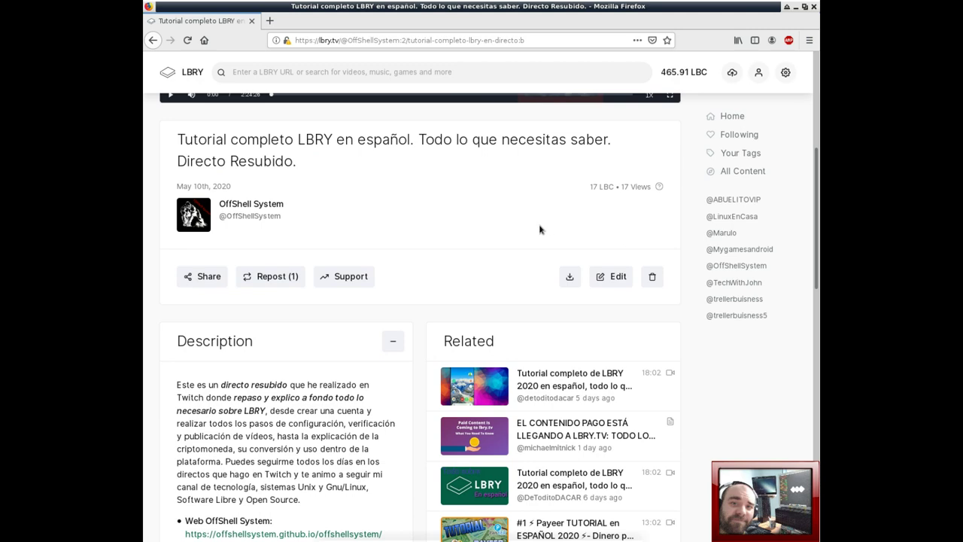
# - Return to the wallet, close the floating video player and review the latest transactions and the available balance
pyautogui.scroll(3, 540, 229)
pyautogui.click(684, 72)
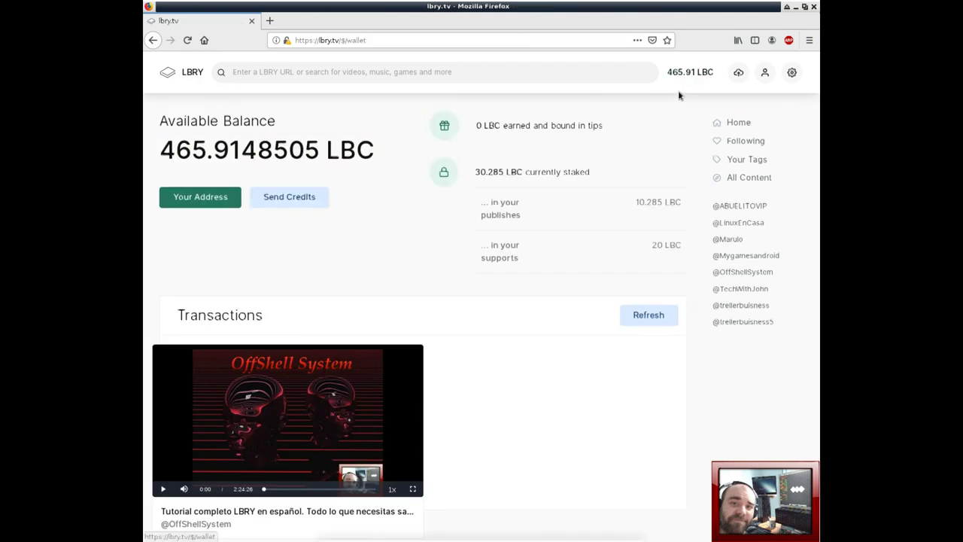
pyautogui.click(411, 353)
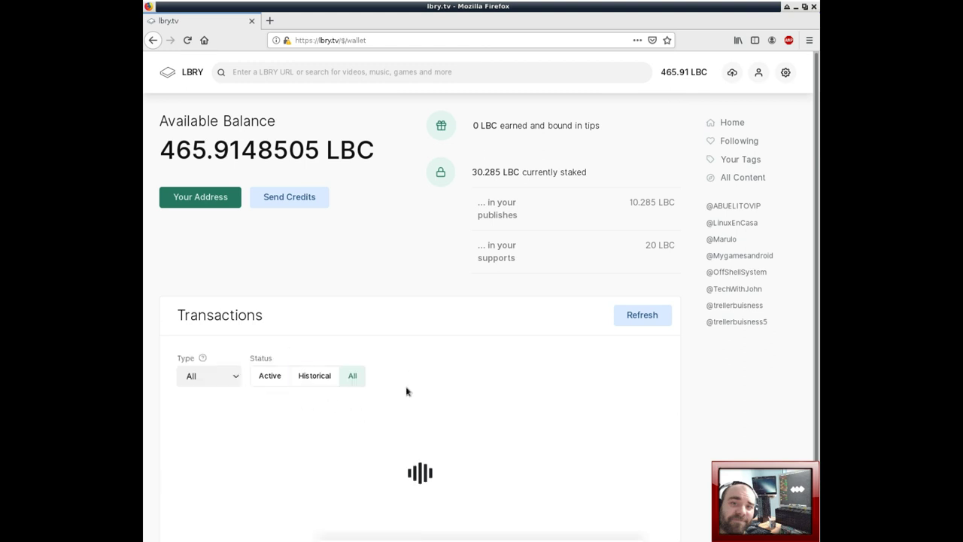
pyautogui.scroll(-1, 403, 392)
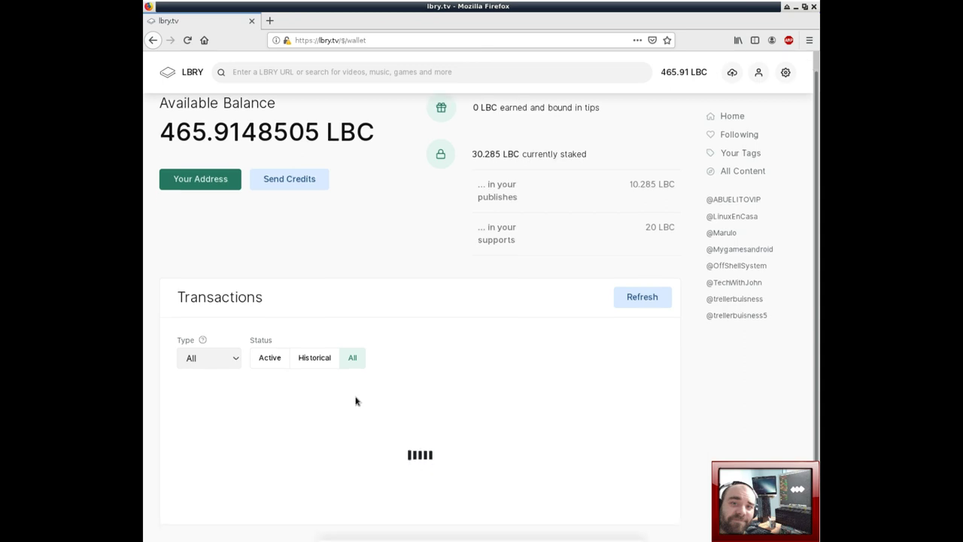
pyautogui.scroll(-4, 275, 450)
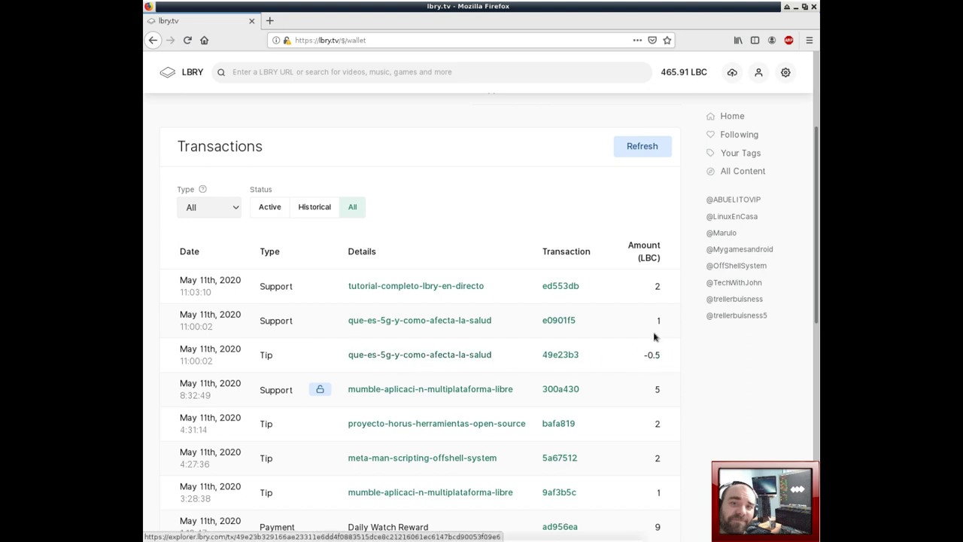
pyautogui.scroll(3, 359, 339)
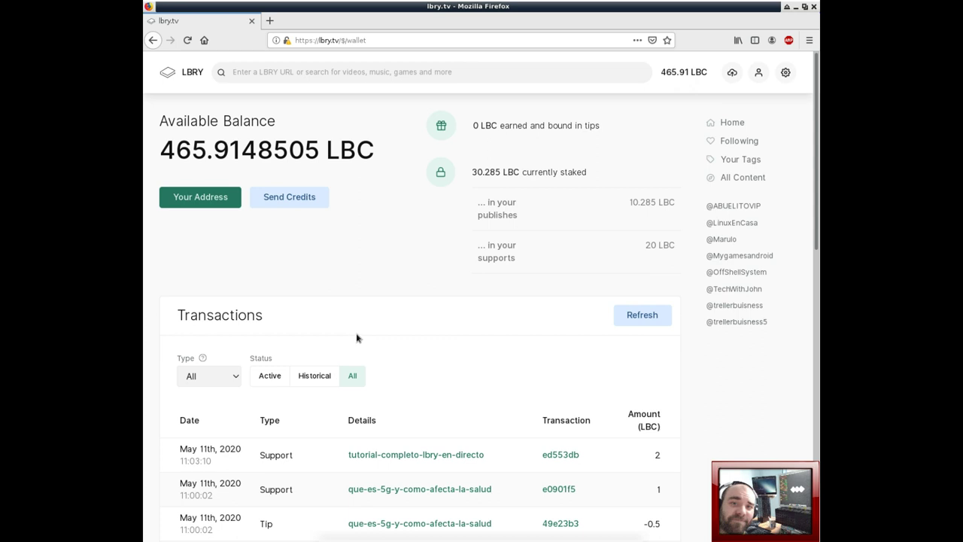
# - From the LBRY home page, open the OffShell System channel and its "Tutorial completo LBRY en español" video
pyautogui.click(182, 80)
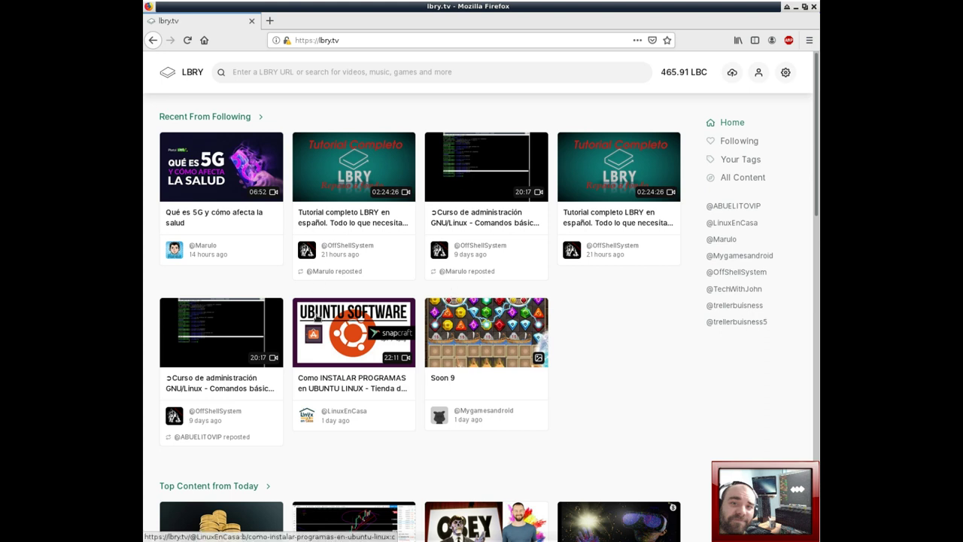
pyautogui.click(229, 413)
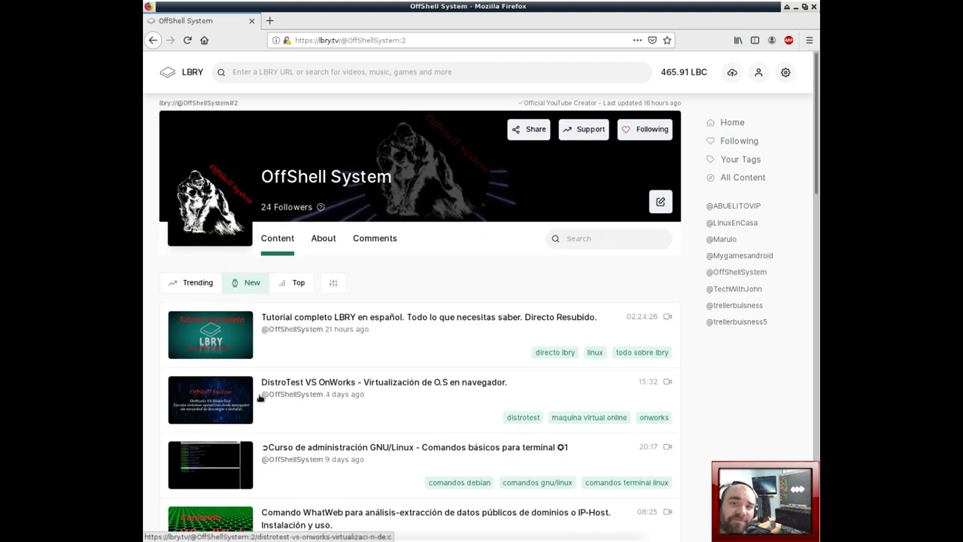
pyautogui.scroll(-3, 471, 346)
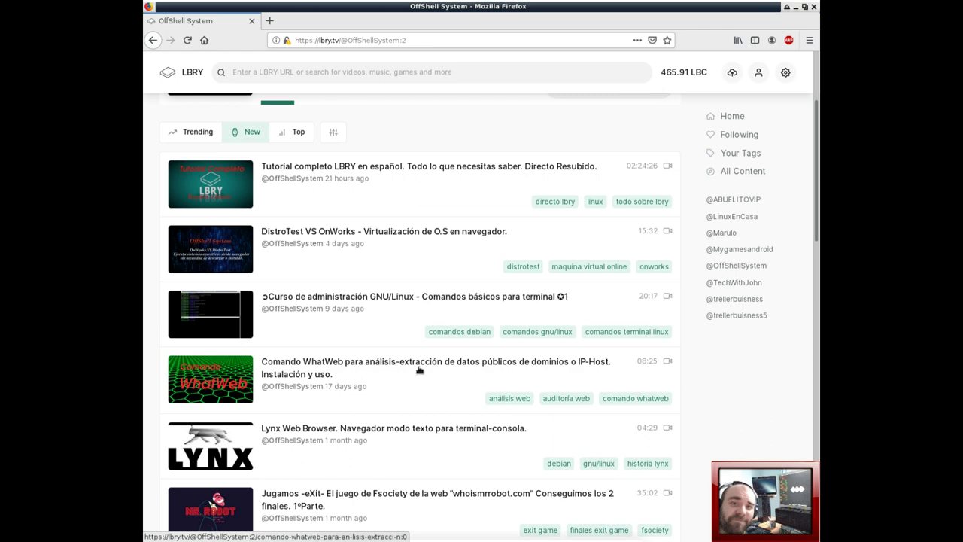
pyautogui.click(319, 171)
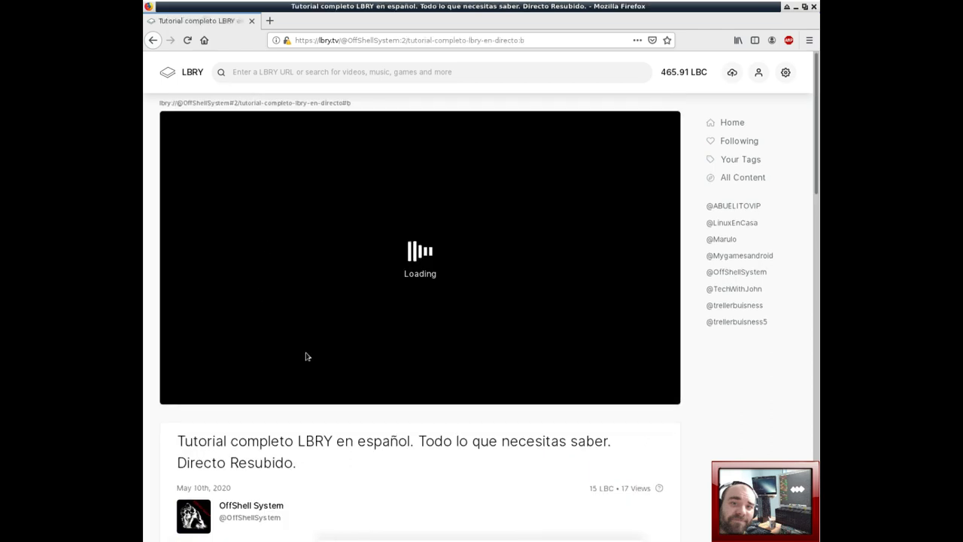
# - Open the channel's Twitch link from the video description
pyautogui.scroll(-10, 388, 345)
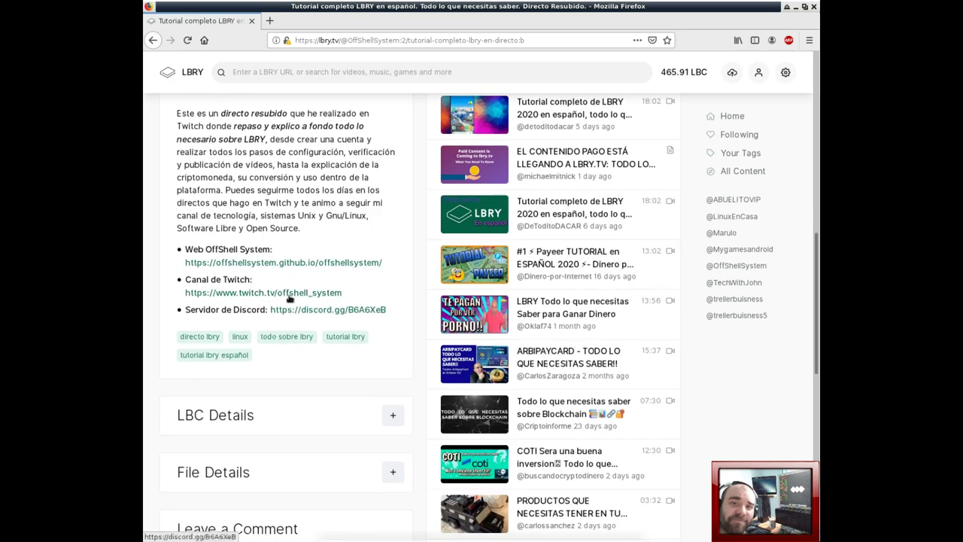
pyautogui.click(291, 293)
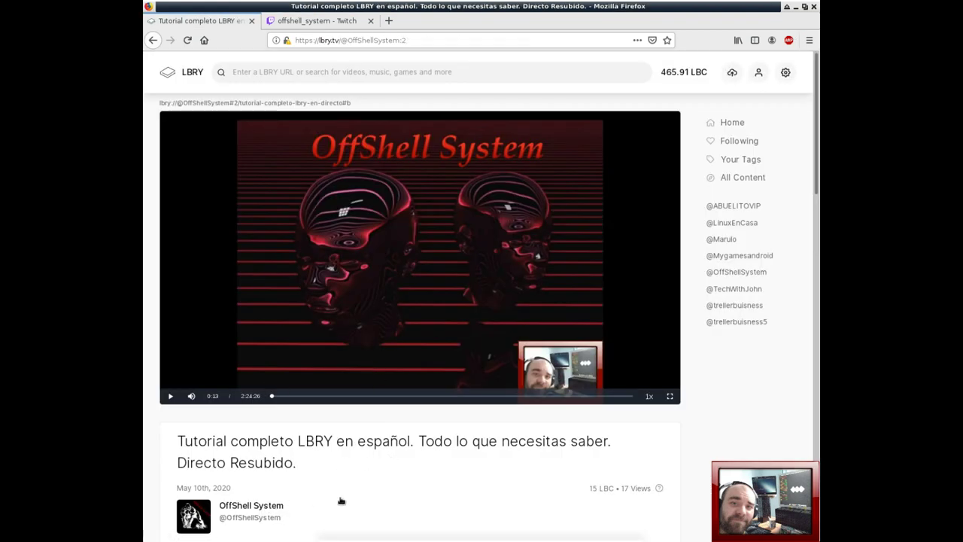
# - Close the floating video player on the OffShell System channel page and show the desktop
pyautogui.click(341, 501)
pyautogui.click(418, 352)
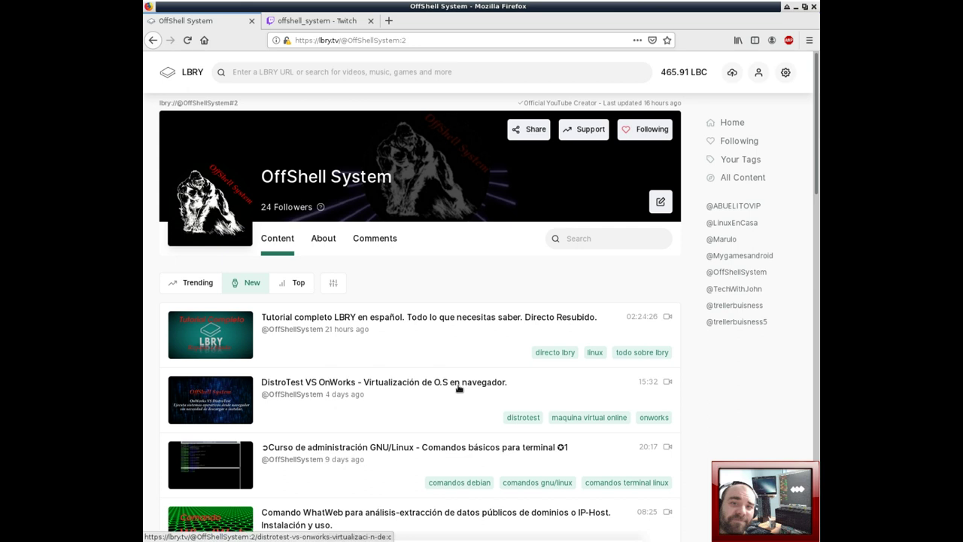
pyautogui.hotkey('ctrl', 'alt', 'd')
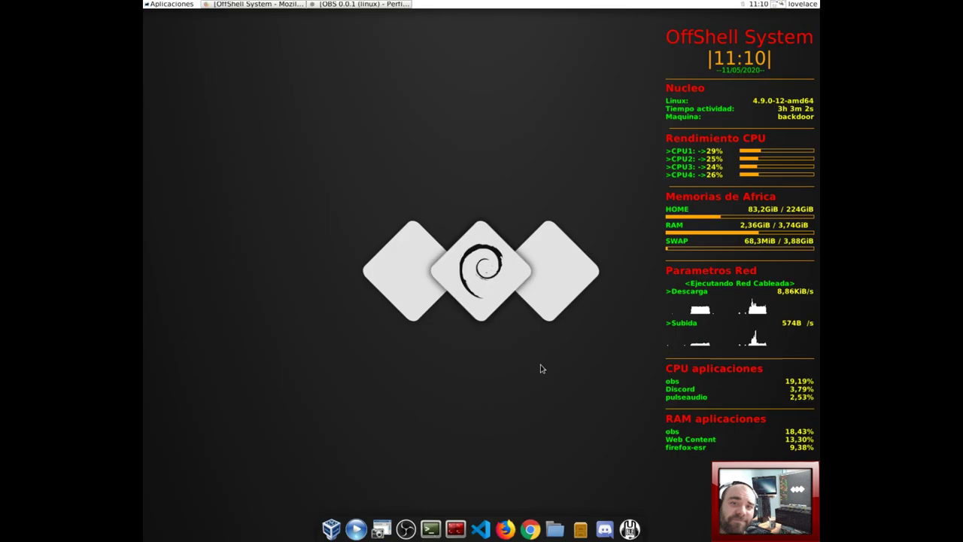